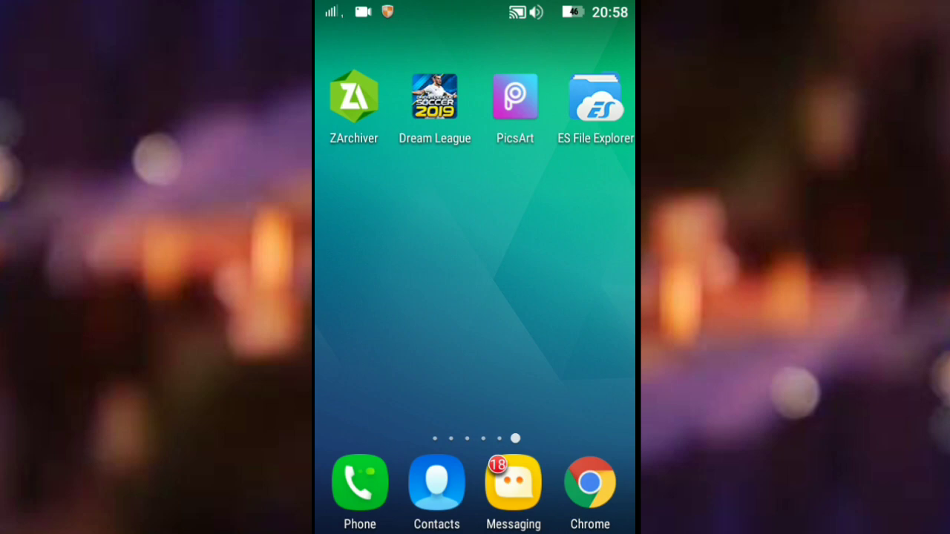
Launch File Explorer and browse to Internal Storage/Android/data
left_click_drag(386, 282, 593, 282)
left_click_drag(386, 282, 594, 282)
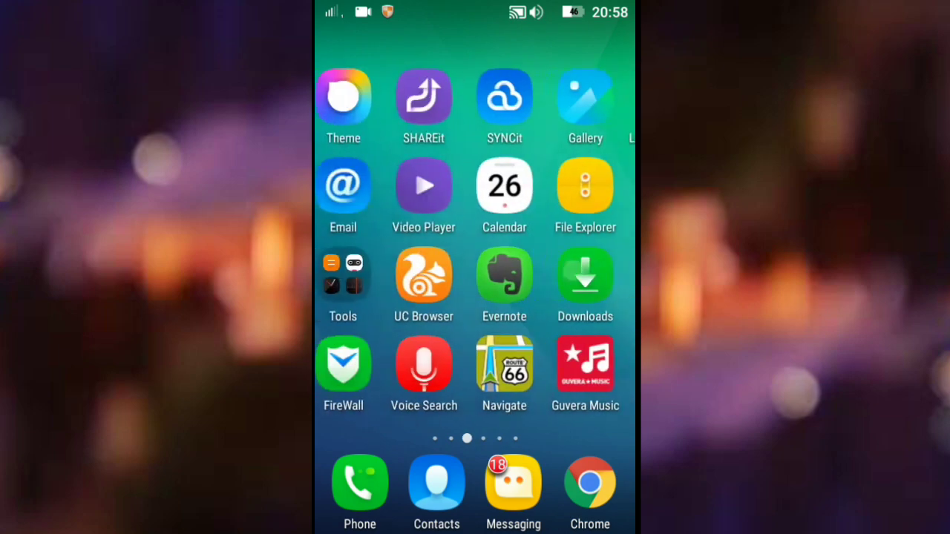
left_click(584, 187)
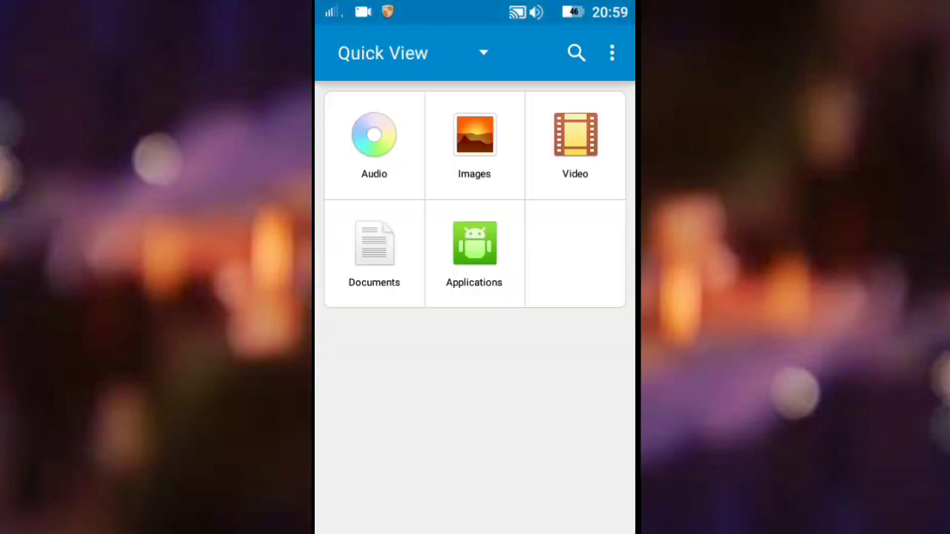
left_click(462, 52)
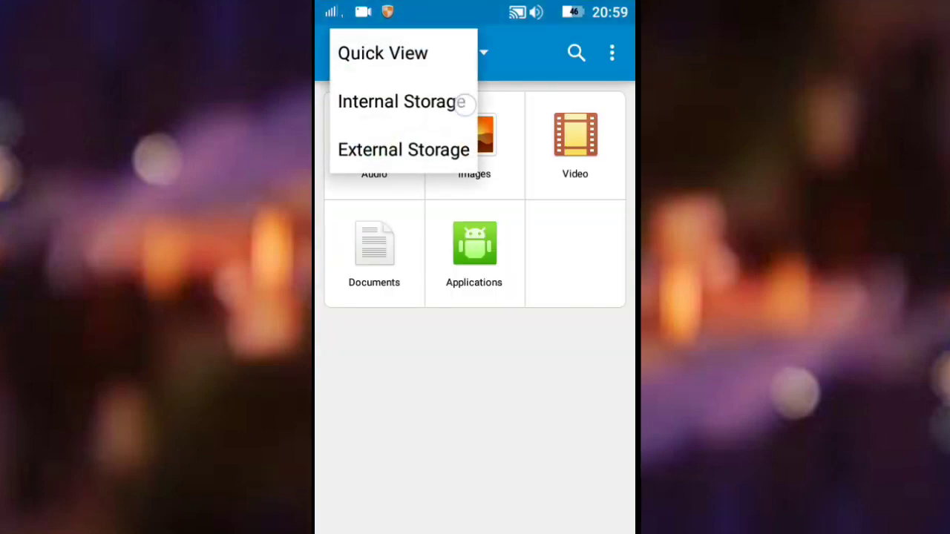
left_click(461, 103)
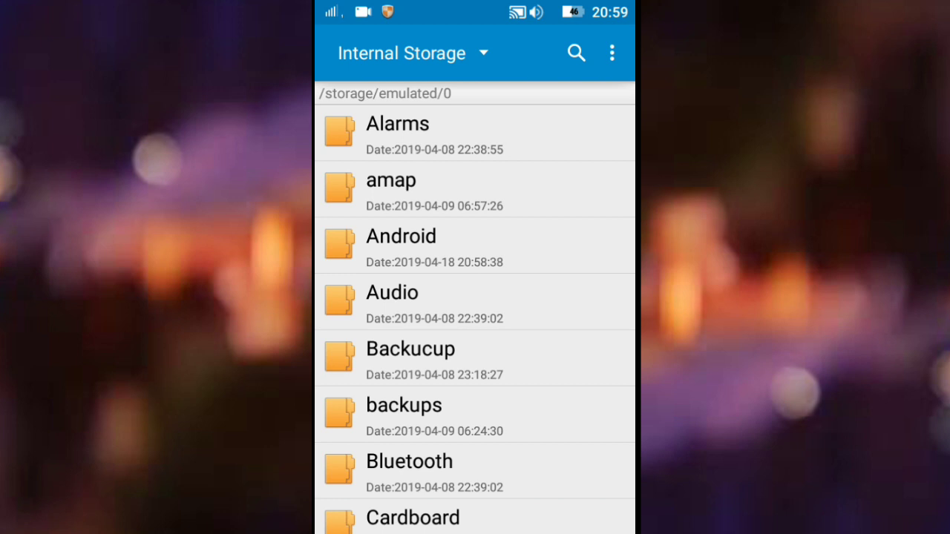
left_click(489, 244)
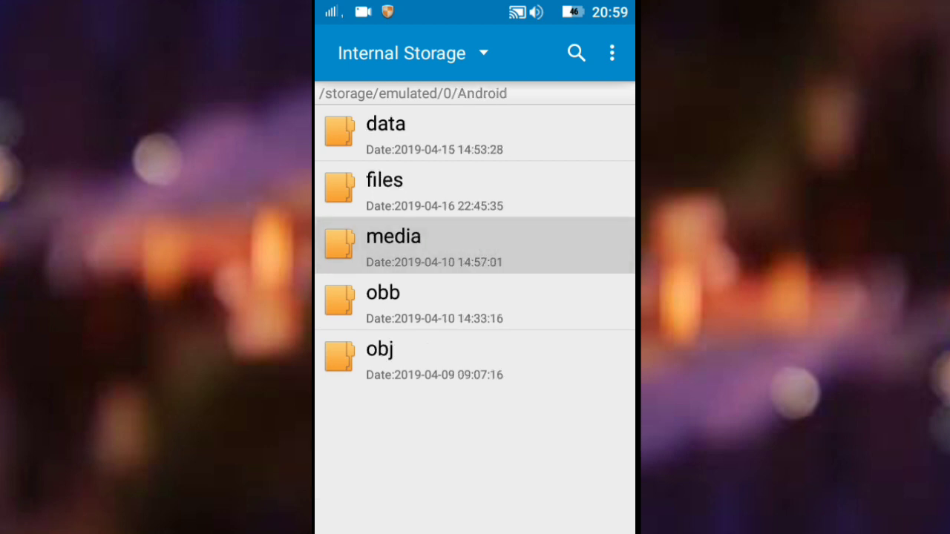
left_click(515, 126)
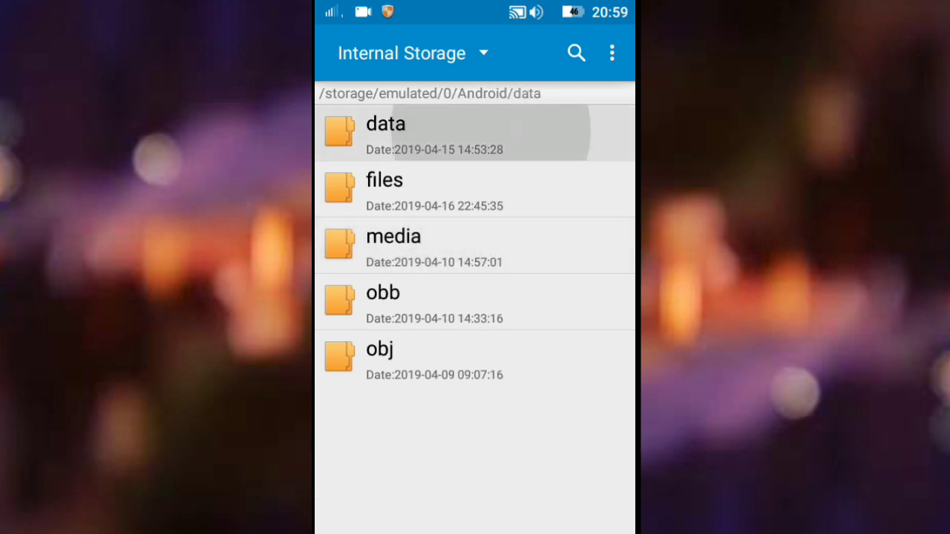
Open the com.firsttouchgames.dls3 files folder holding the kit images
scroll(485, 287, "down", 3)
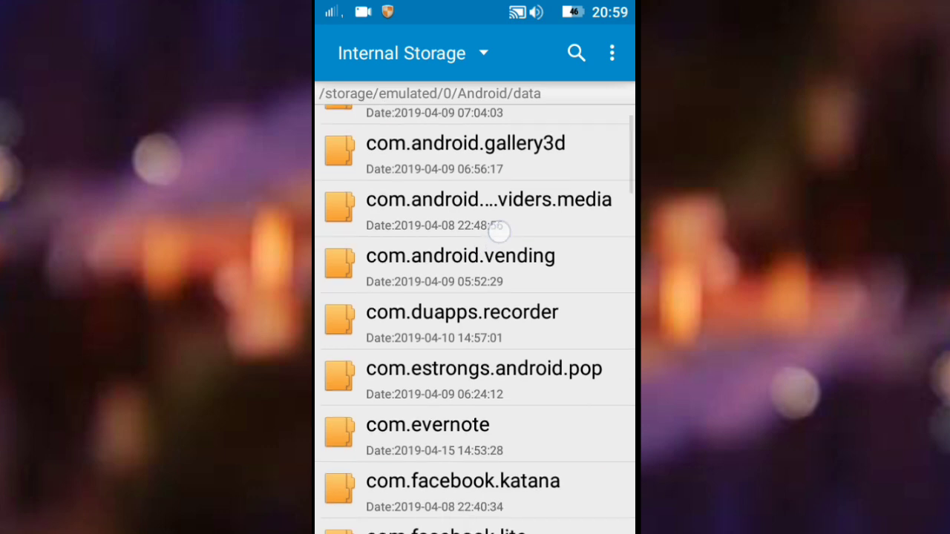
scroll(479, 294, "down", 1)
scroll(488, 198, "down", 1)
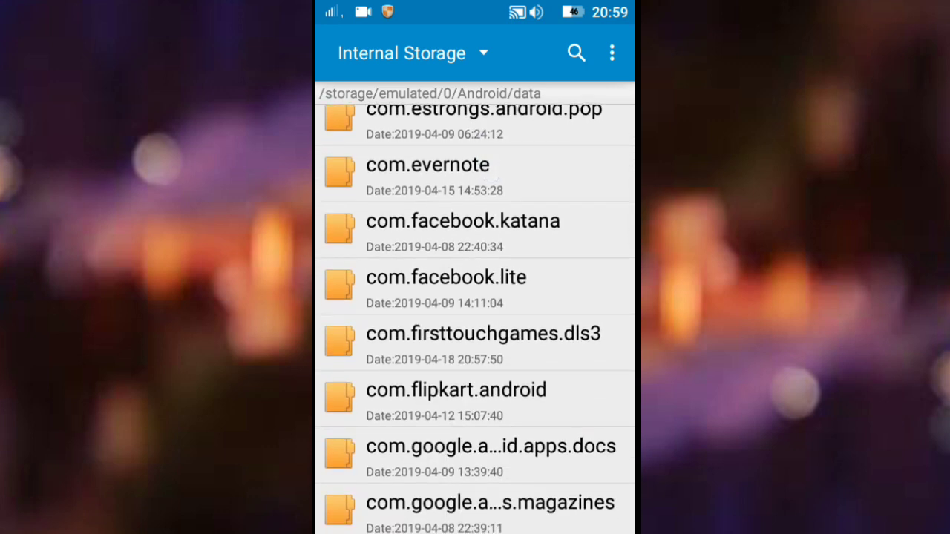
left_click(474, 338)
left_click(445, 130)
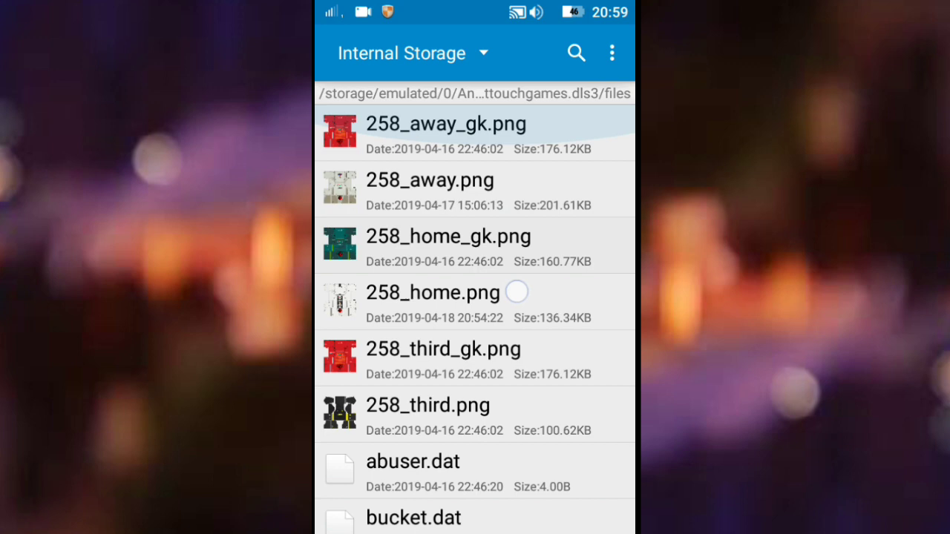
Share 258_away.png and expand the share list of apps
scroll(519, 290, "down", 1)
mouse_move(523, 242)
left_mouse_down()
mouse_move(552, 293)
mouse_move(553, 266)
mouse_move(566, 318)
left_mouse_up()
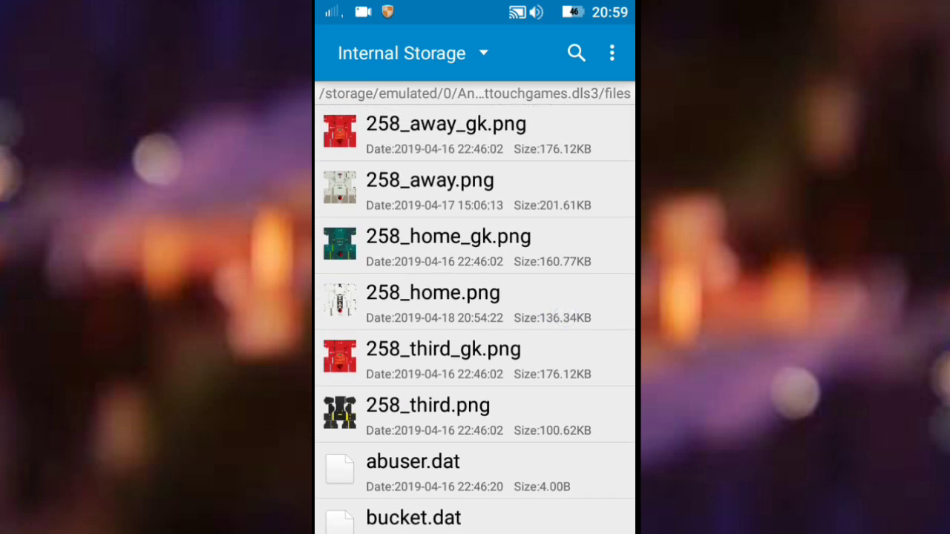
left_click(505, 200)
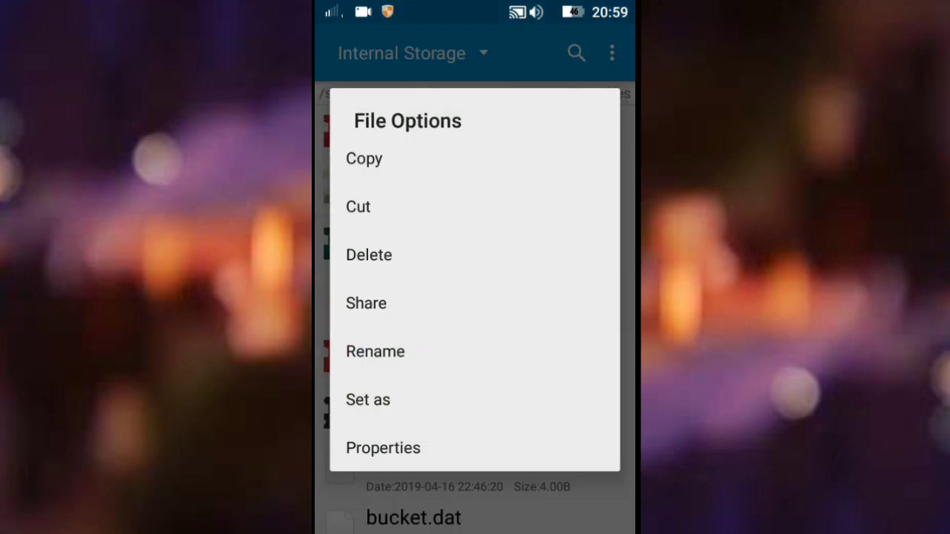
left_click(398, 298)
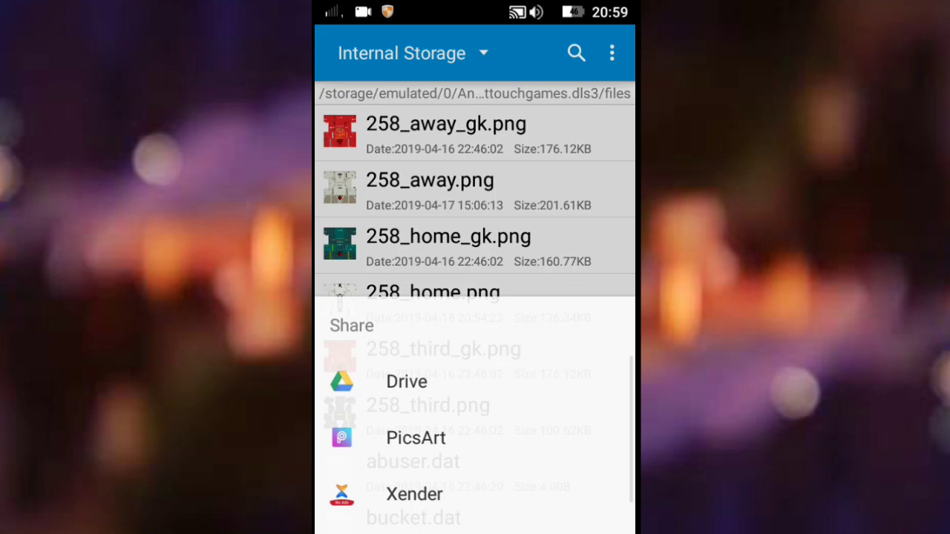
left_click_drag(451, 382, 449, 281)
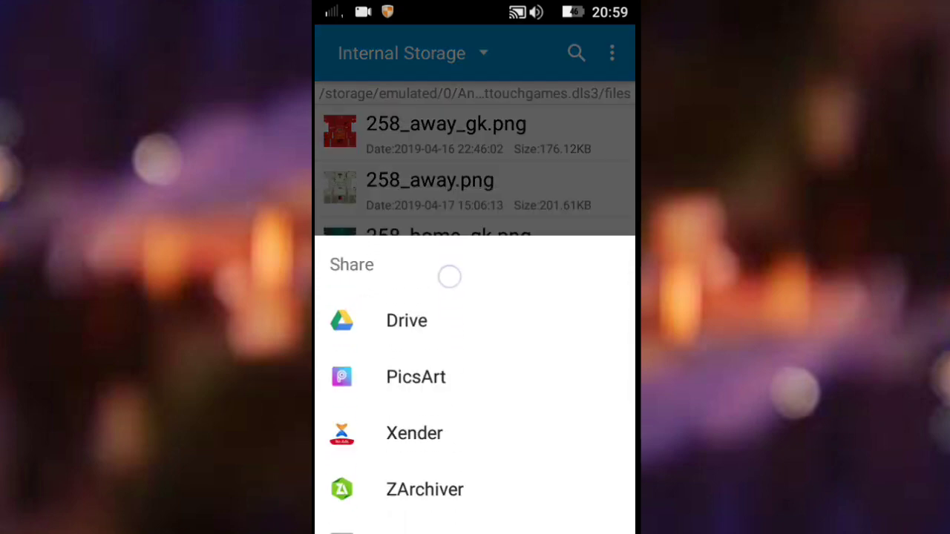
Open the 258_away.png kit image in PicsArt
left_click(442, 433)
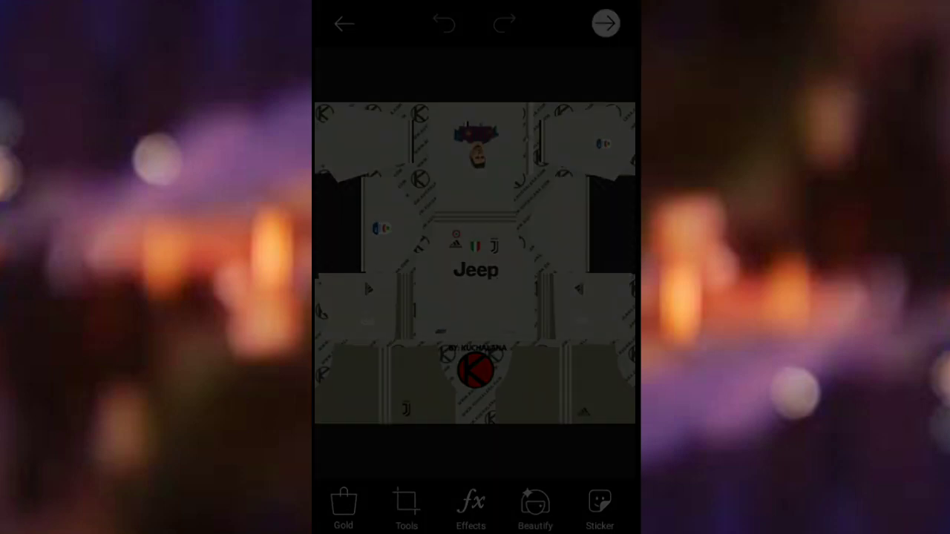
mouse_move(558, 4)
left_mouse_down()
mouse_move(526, 47)
mouse_move(516, 139)
left_mouse_up()
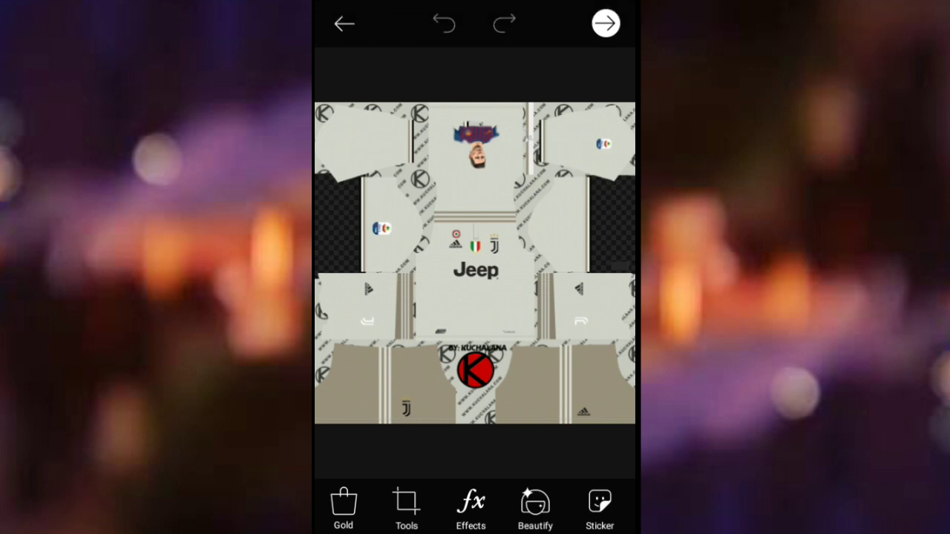
left_click_drag(551, 509, 432, 513)
left_click_drag(561, 522, 494, 520)
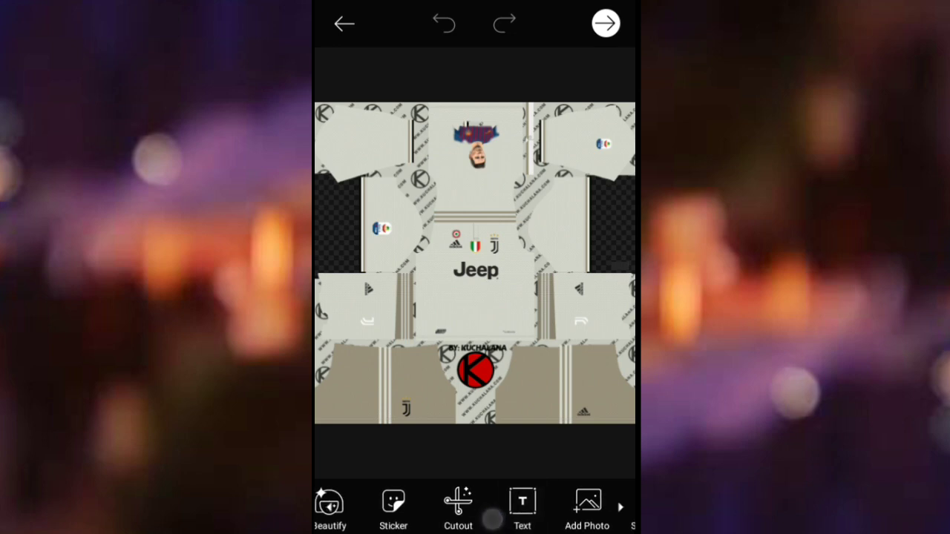
Add the Ronaldo photo from Recent onto the kit as a new layer
left_click(575, 510)
left_click_drag(575, 510, 474, 500)
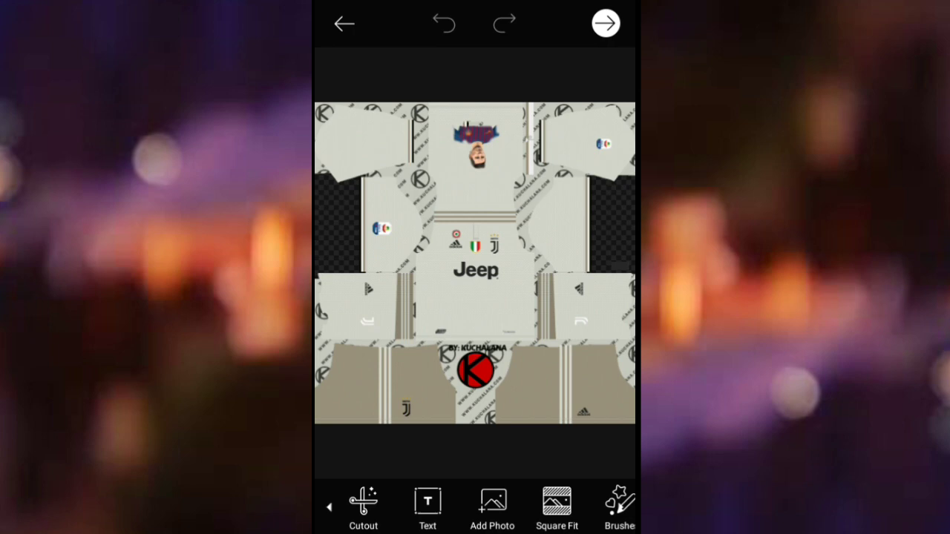
left_click(492, 503)
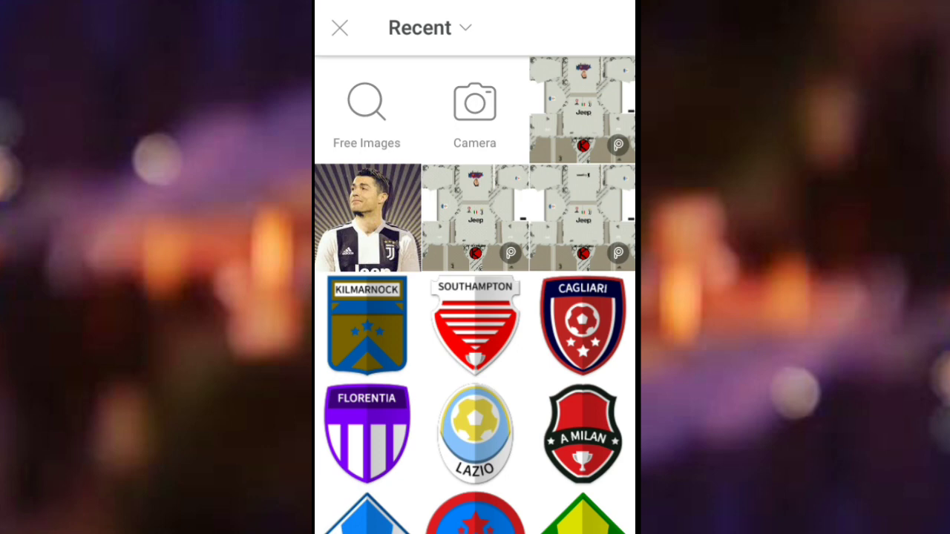
left_click(367, 217)
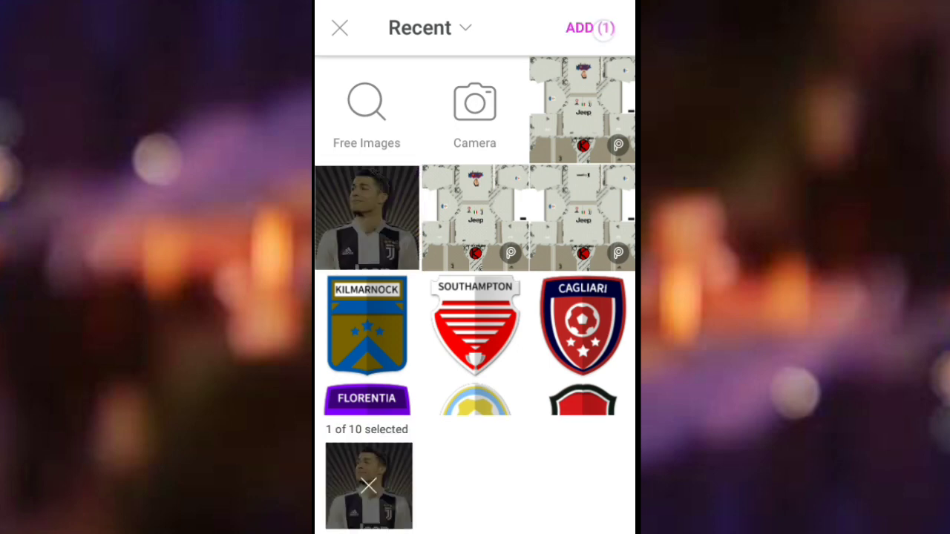
left_click(590, 28)
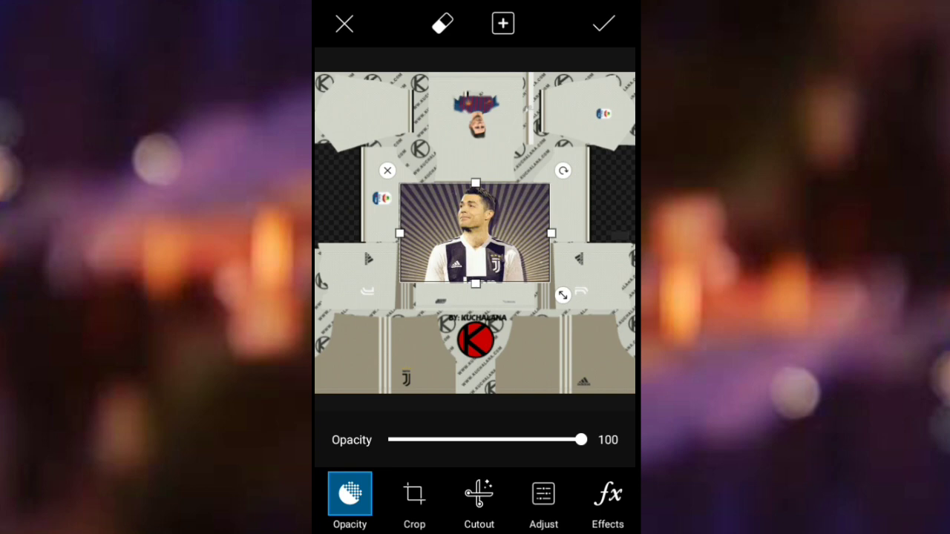
Cut Ronaldo out by tracing an outline around his shoulders and neck
left_click(479, 495)
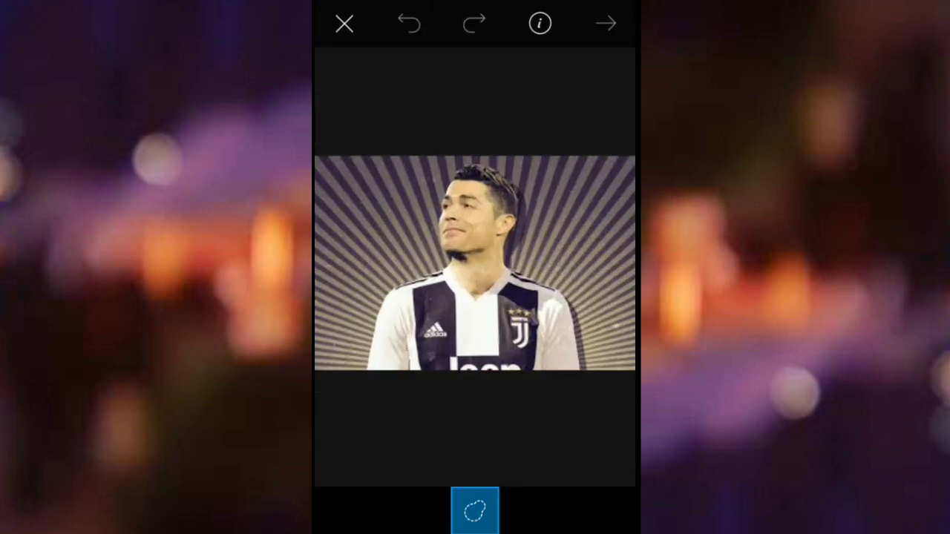
mouse_move(369, 374)
left_mouse_down()
mouse_move(449, 273)
mouse_move(454, 182)
mouse_move(489, 174)
mouse_move(505, 180)
mouse_move(520, 268)
mouse_move(552, 298)
mouse_move(586, 371)
left_mouse_up()
left_click(605, 23)
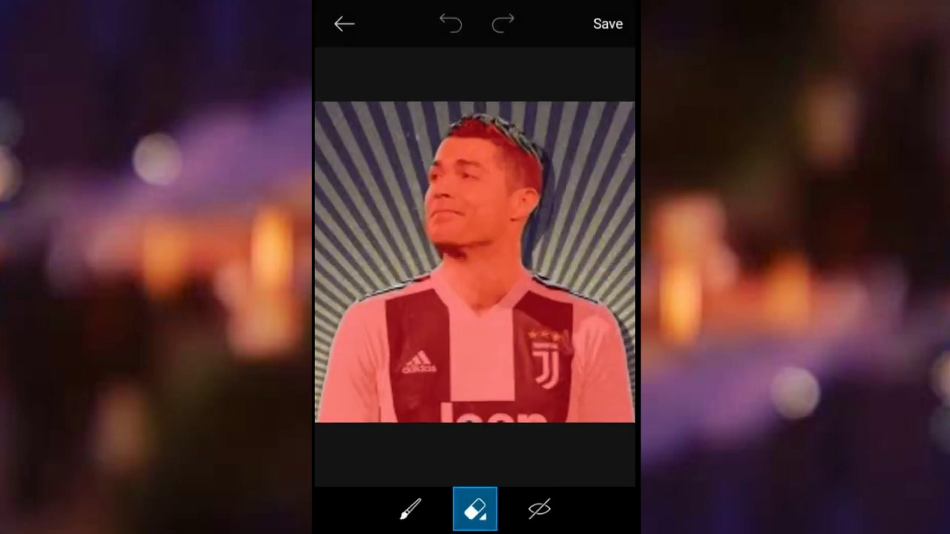
Refine the cutout with a size-27 brush along shoulder and hairline, then save the sticker
left_click(411, 509)
left_click_drag(463, 463, 419, 463)
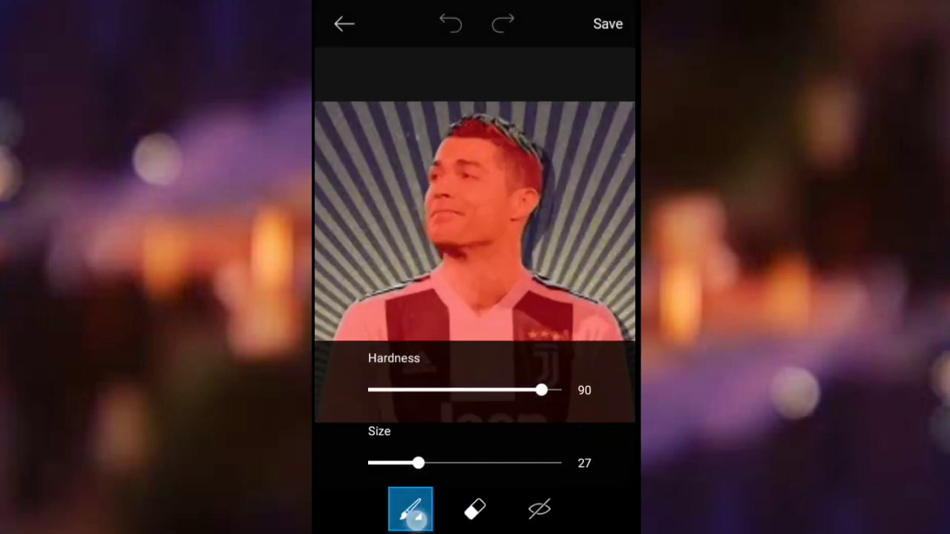
left_click(413, 518)
scroll(474, 290, "up", 5)
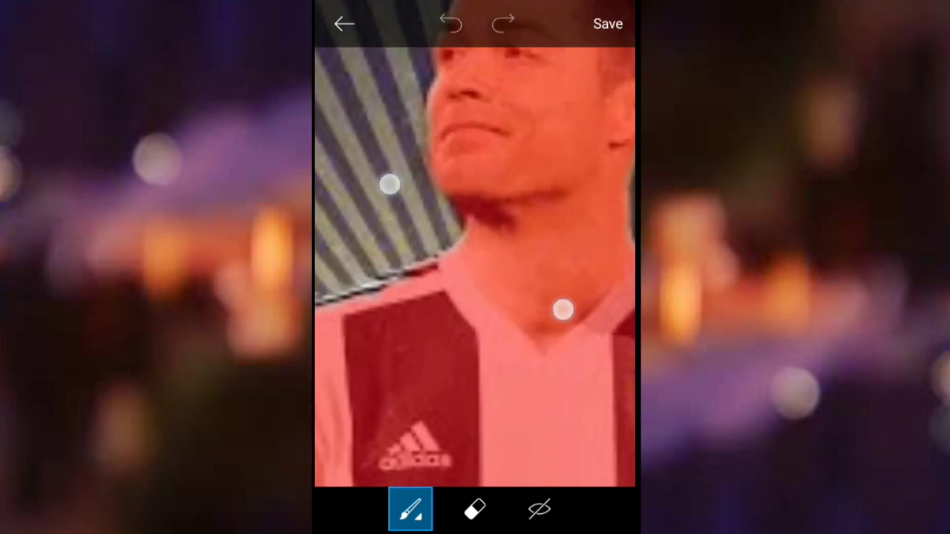
left_click_drag(390, 184, 430, 161)
left_click_drag(350, 275, 455, 261)
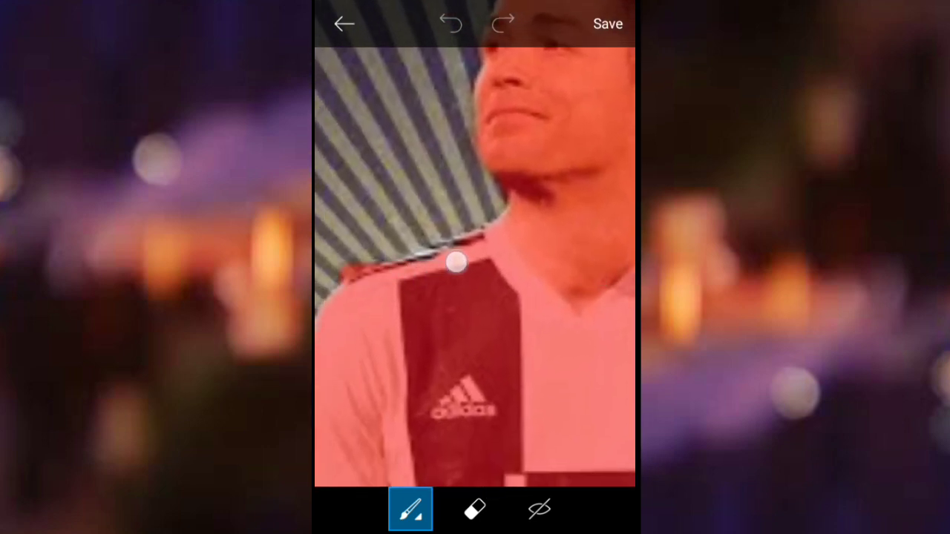
left_click_drag(348, 257, 333, 267)
mouse_move(529, 201)
left_mouse_down()
mouse_move(590, 249)
mouse_move(527, 204)
mouse_move(475, 198)
mouse_move(476, 183)
left_mouse_up()
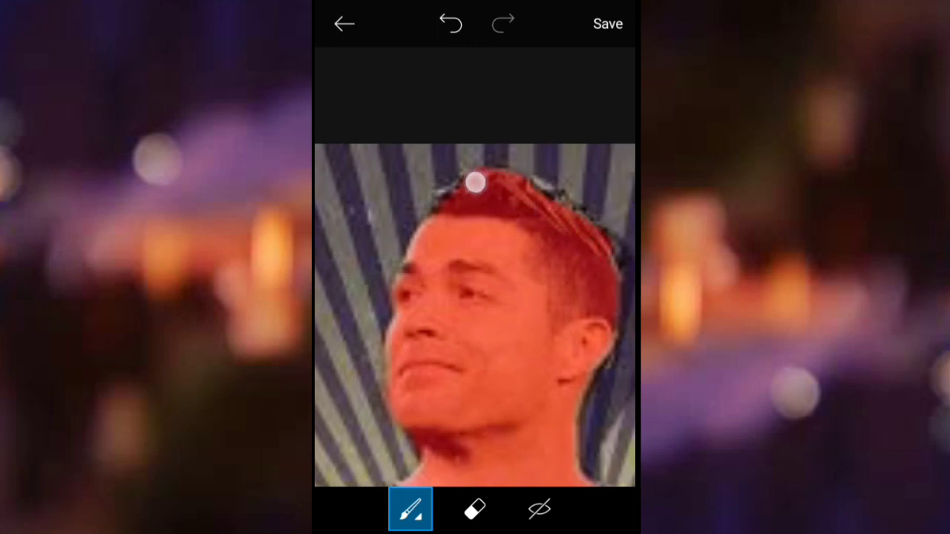
left_click(539, 508)
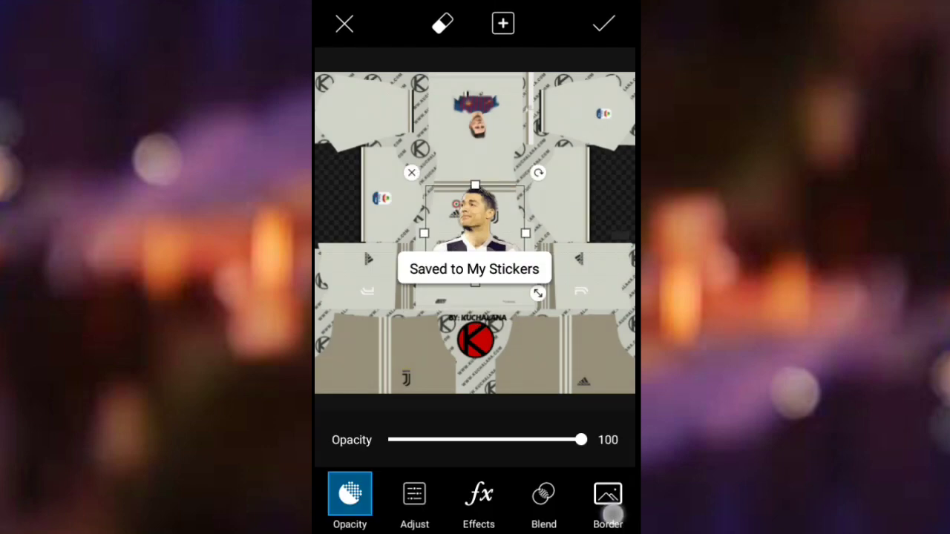
Give the Ronaldo sticker a black border of thickness 13
left_click(610, 497)
left_click(557, 439)
left_click_drag(415, 404, 392, 404)
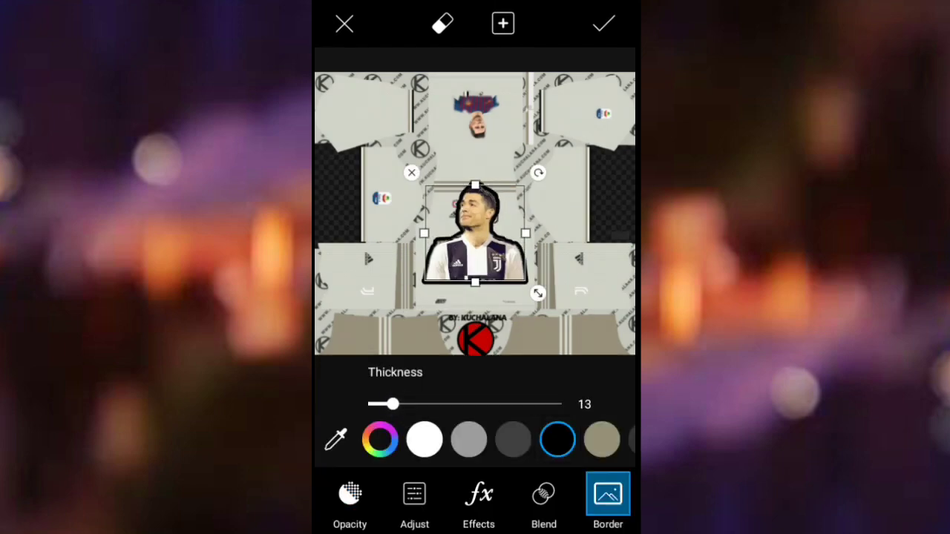
Shrink the sticker, place it on the chest below the Jeep logo, and apply
mouse_move(483, 259)
left_mouse_down()
mouse_move(492, 294)
mouse_move(491, 284)
mouse_move(577, 227)
mouse_move(603, 221)
mouse_move(587, 217)
left_mouse_up()
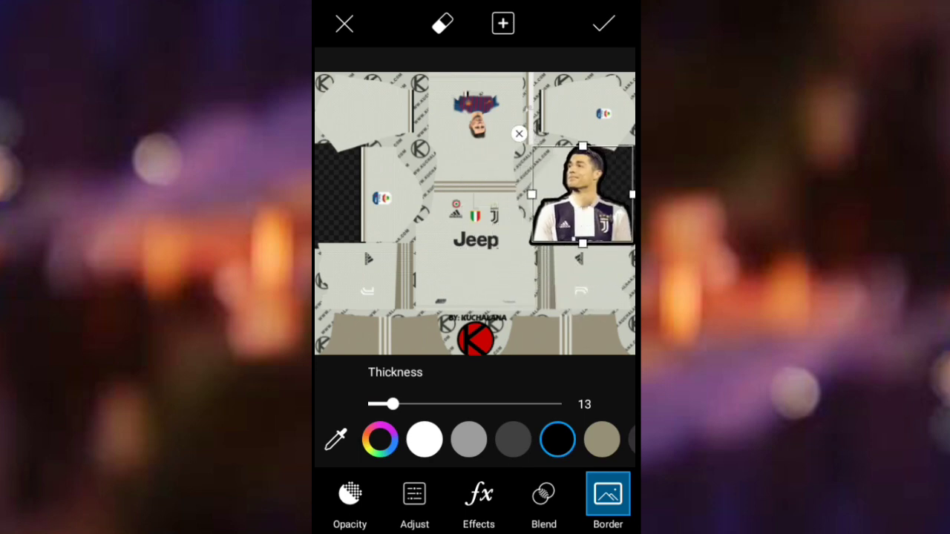
mouse_move(481, 267)
left_mouse_down()
mouse_move(490, 259)
mouse_move(468, 241)
left_mouse_up()
left_click_drag(574, 215, 493, 253)
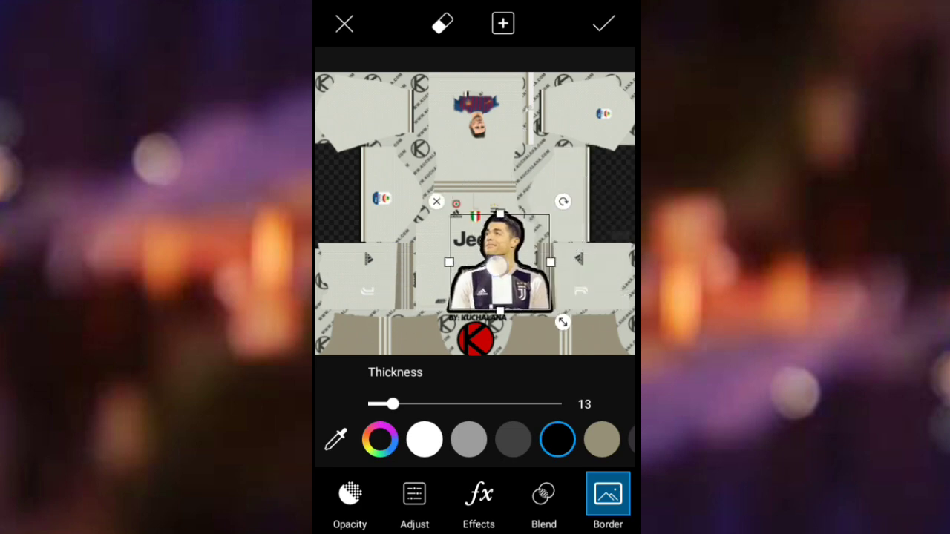
left_click_drag(558, 312, 517, 276)
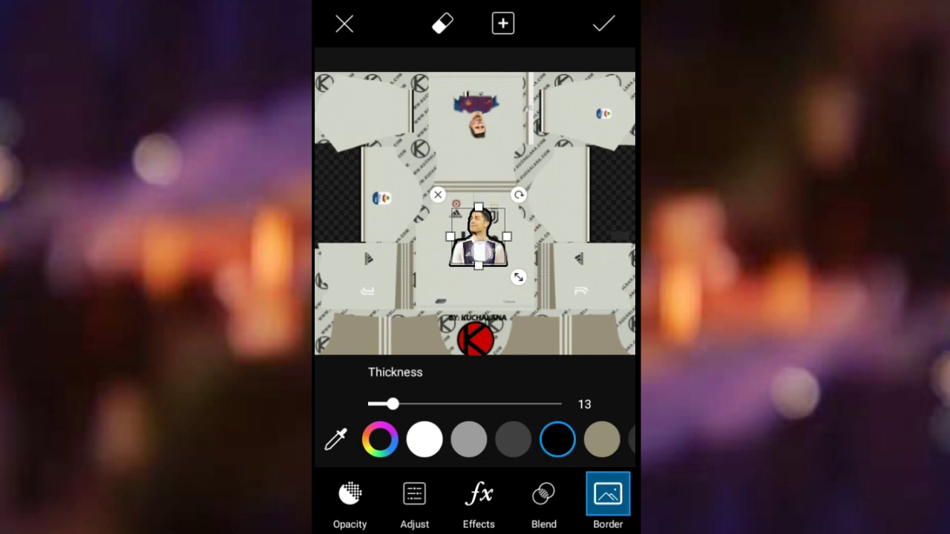
left_click_drag(478, 238, 470, 263)
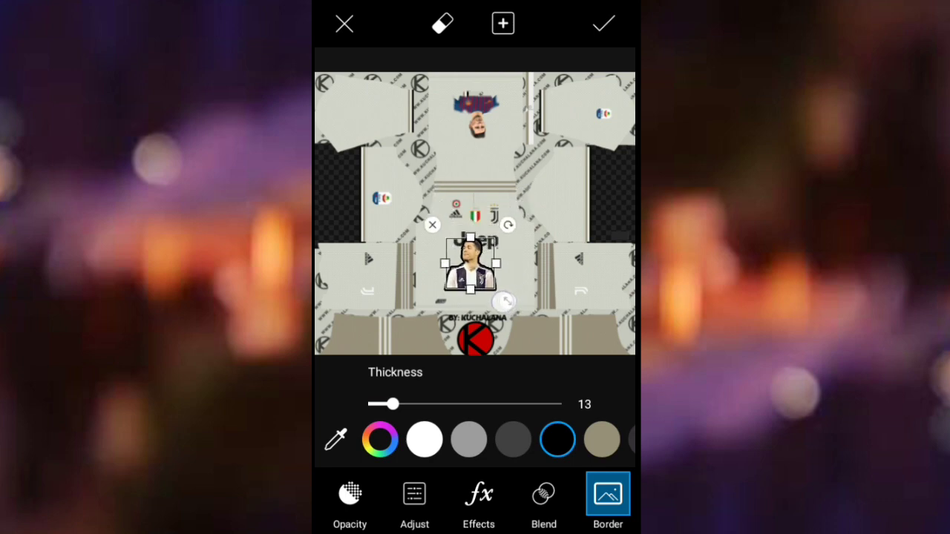
left_click_drag(505, 300, 473, 263)
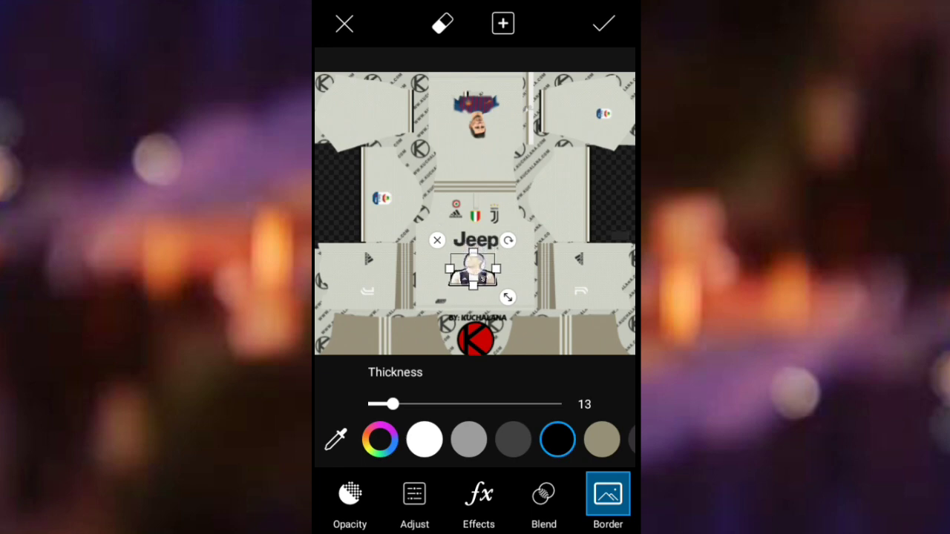
left_click(603, 23)
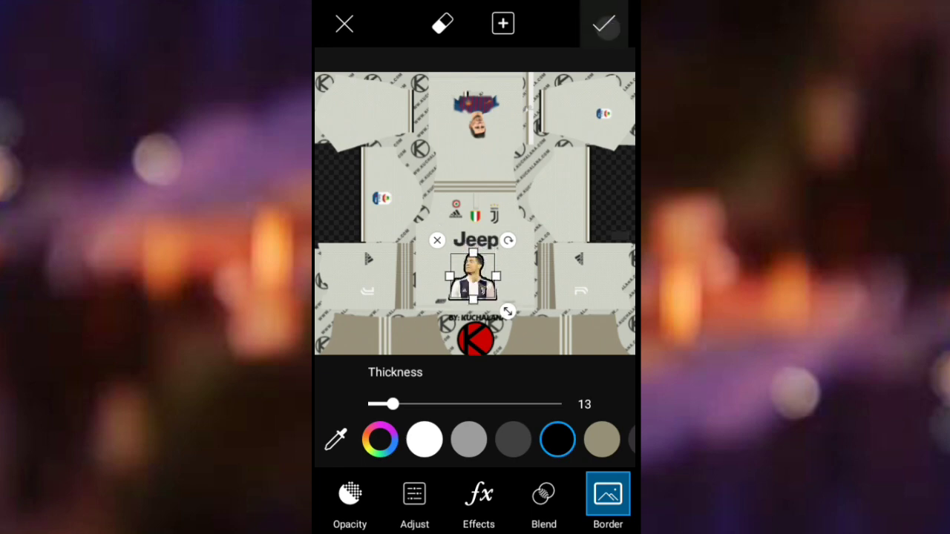
Save the kit to the Gallery, close PicsArt and File Explorer, and reach ZArchiver's home page
left_click(605, 23)
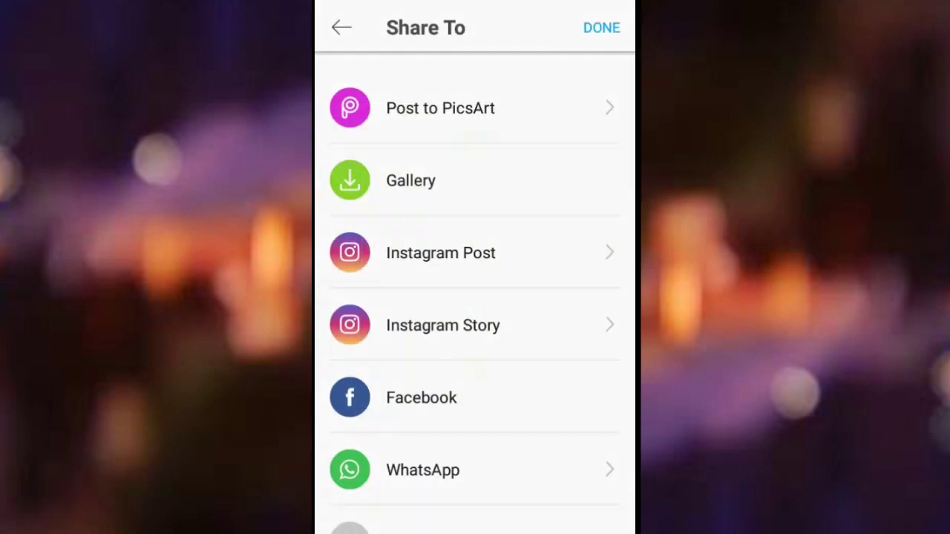
left_click(474, 183)
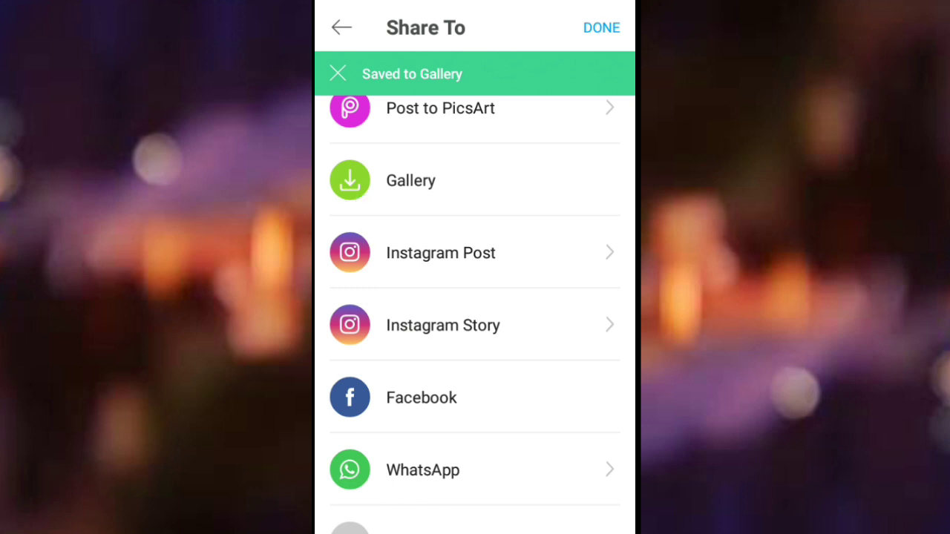
left_click_drag(392, 475, 483, 480)
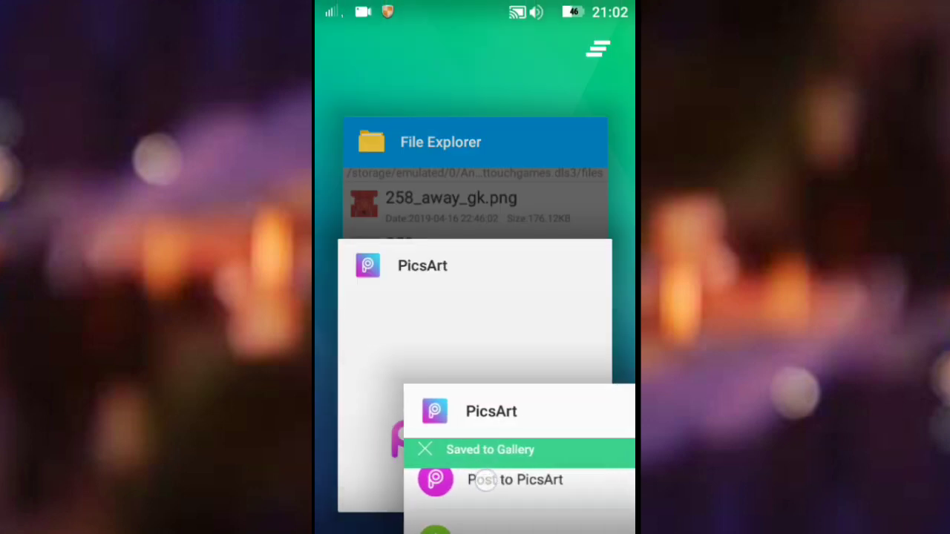
left_click_drag(434, 447, 631, 447)
left_click_drag(475, 223, 475, 415)
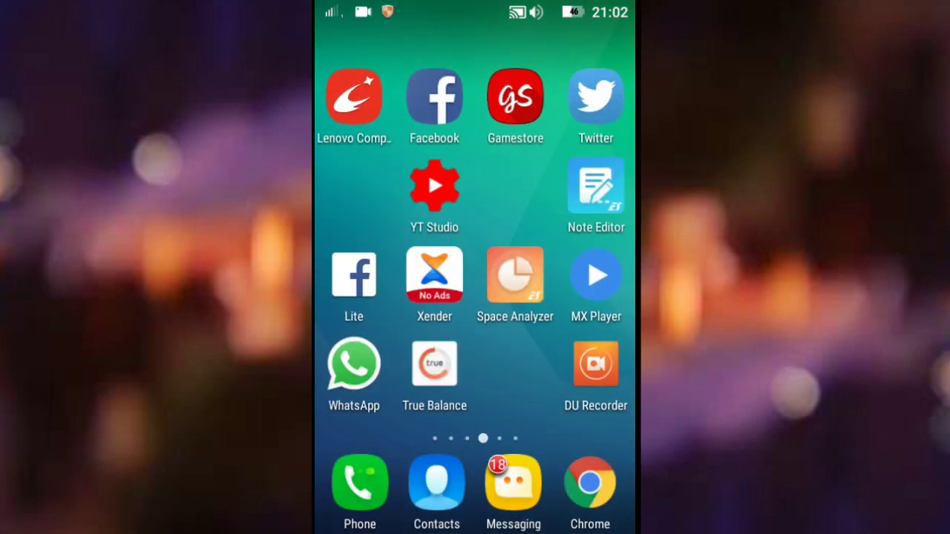
mouse_move(615, 269)
left_mouse_down()
mouse_move(475, 300)
mouse_move(342, 286)
left_mouse_up()
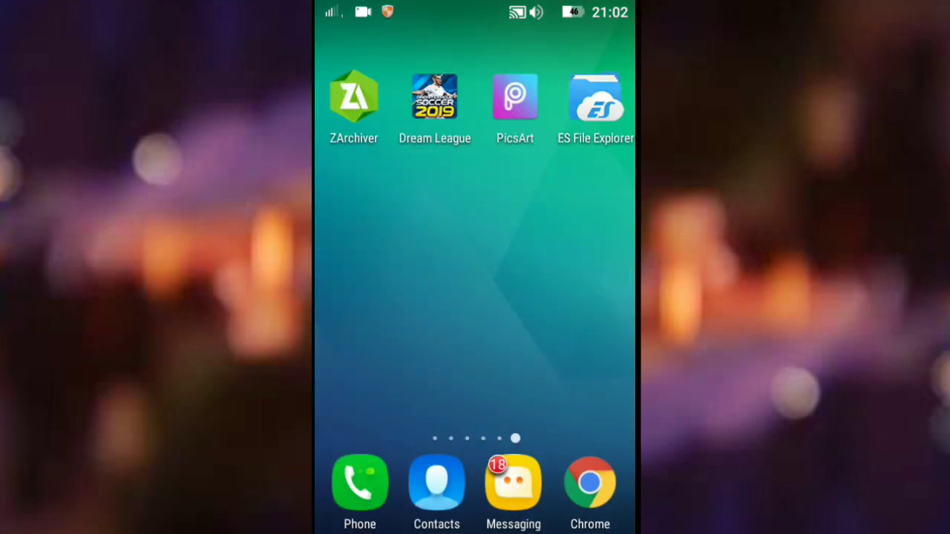
Launch ZArchiver and open the Pictures/PicsArt folder
left_click(353, 96)
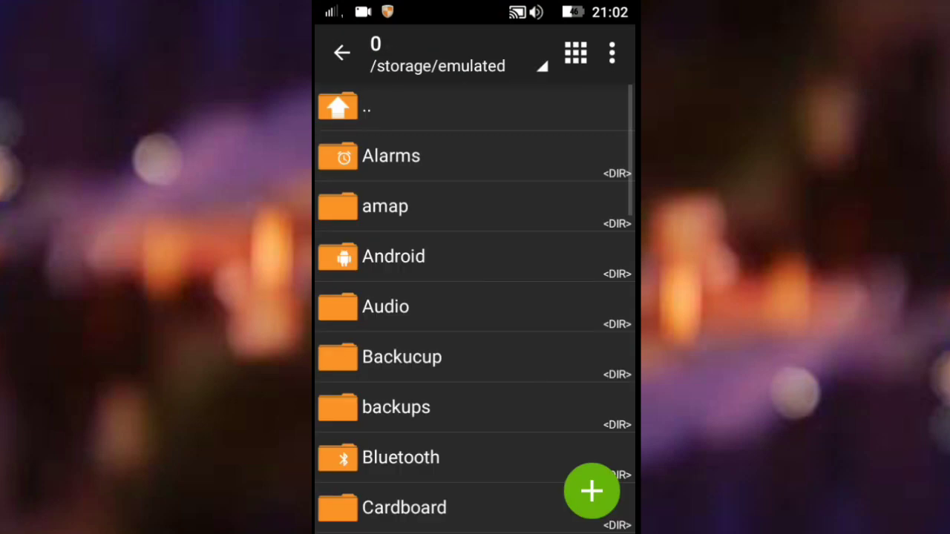
left_click_drag(491, 387, 484, 310)
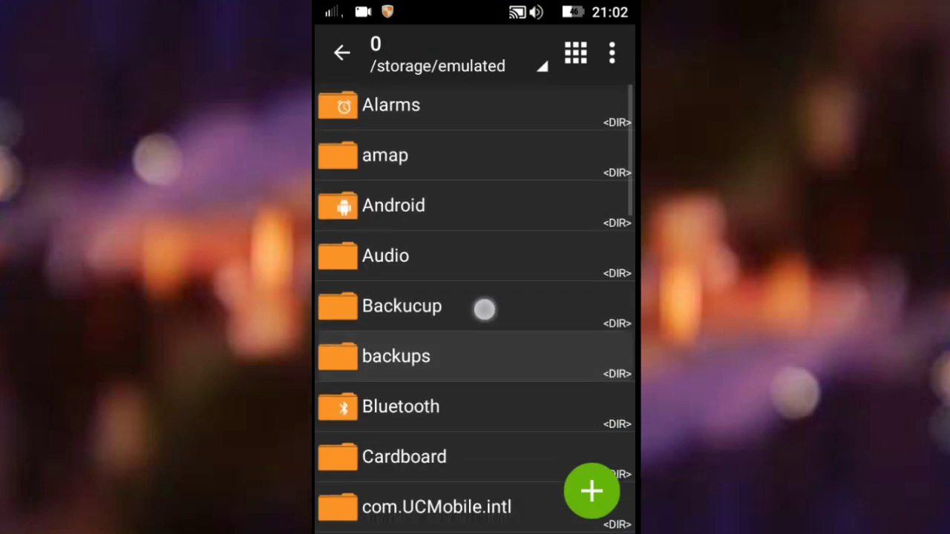
mouse_move(483, 309)
left_mouse_down()
mouse_move(485, 282)
mouse_move(551, 174)
left_mouse_up()
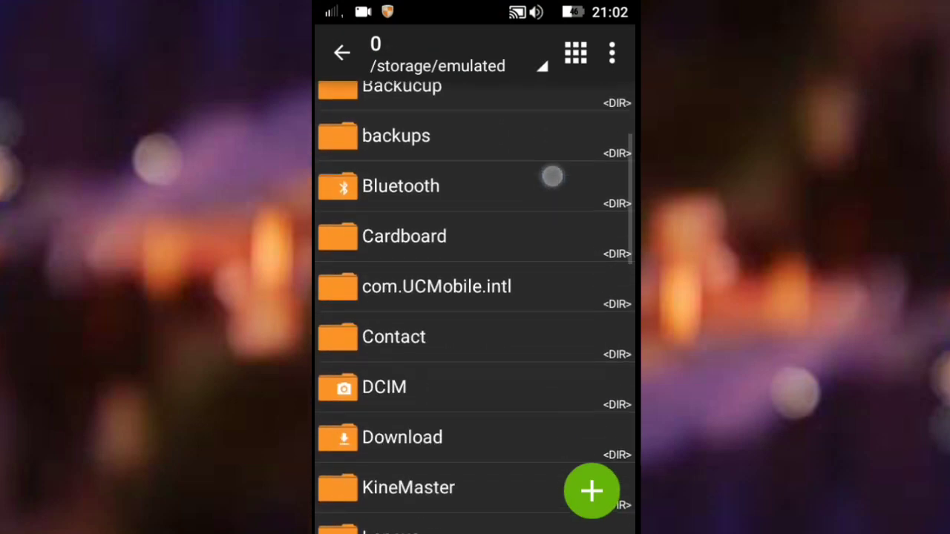
left_click_drag(502, 276, 546, 202)
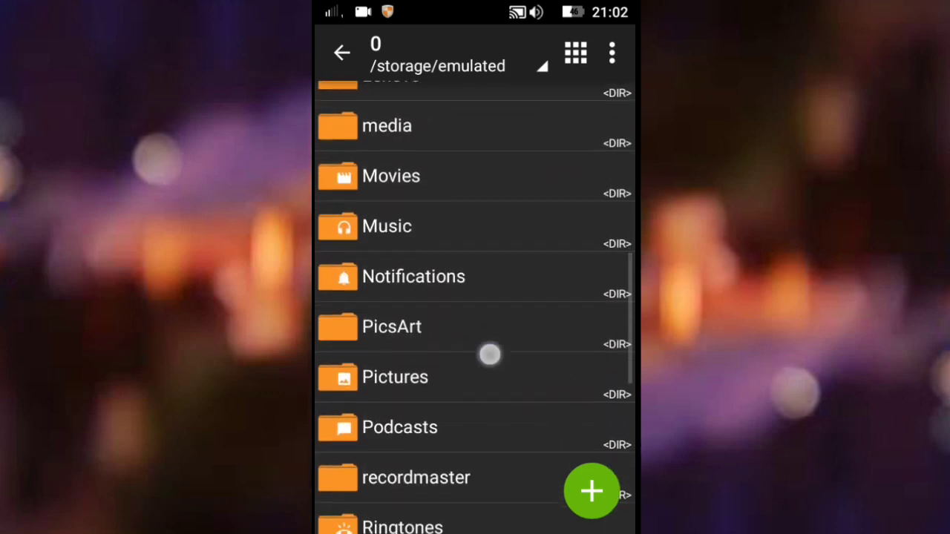
left_click_drag(489, 354, 505, 262)
left_click_drag(496, 354, 498, 256)
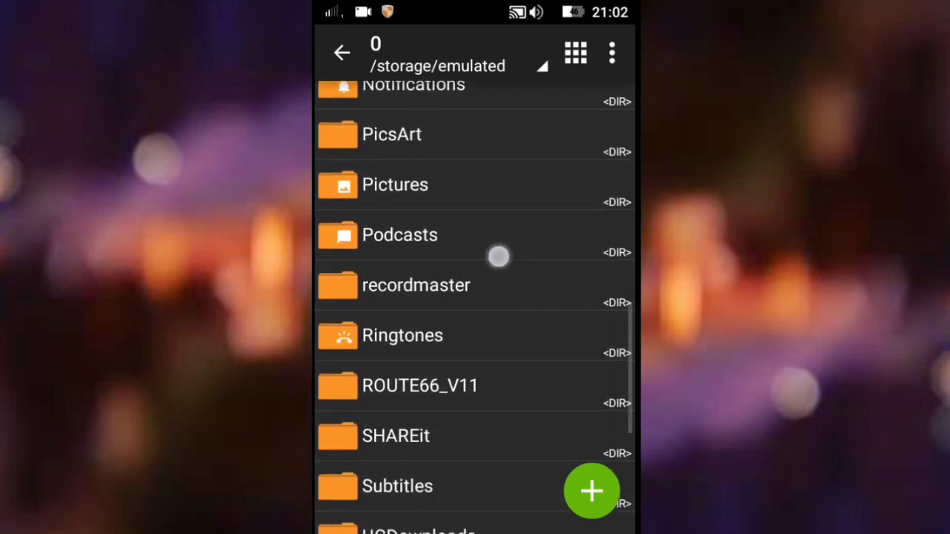
left_click(509, 194)
left_click(477, 356)
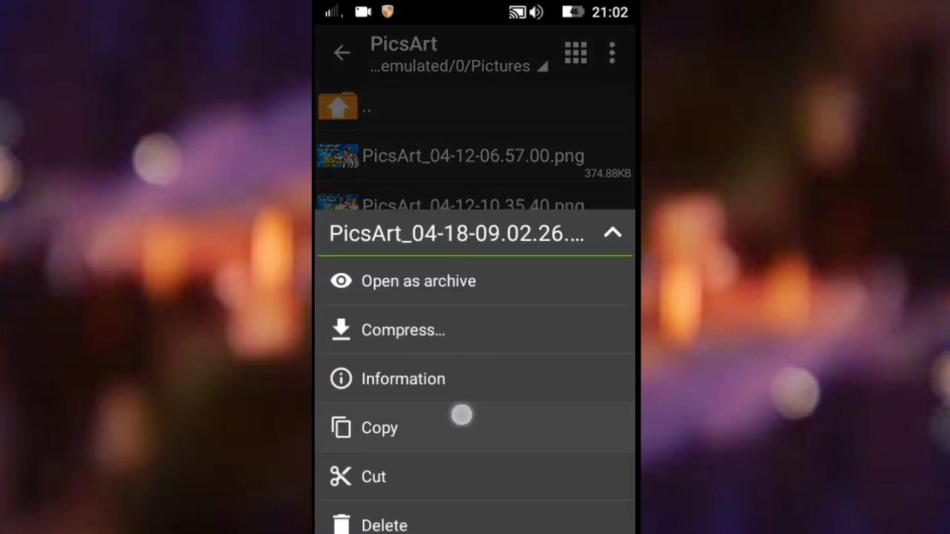
Copy the saved image PicsArt_04-18-09.02.26.png
left_click(462, 415)
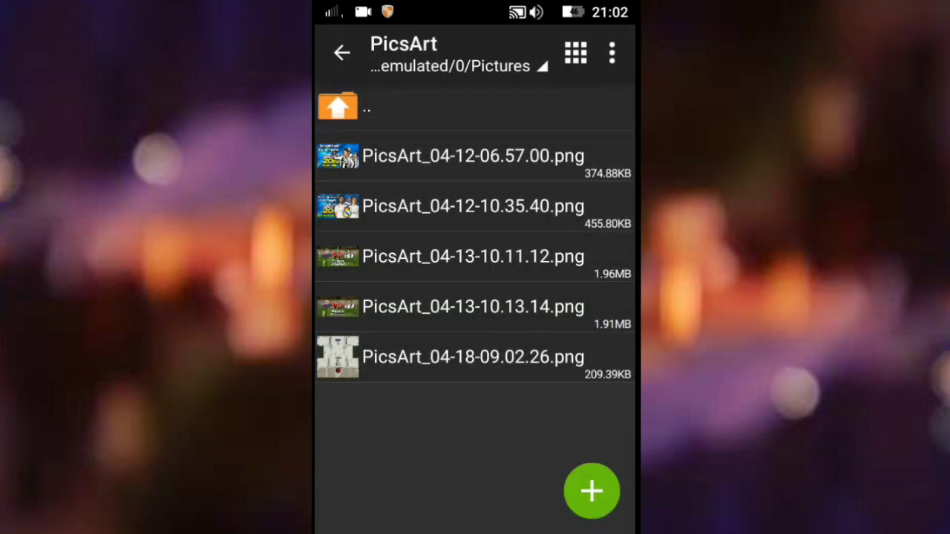
left_click(487, 363)
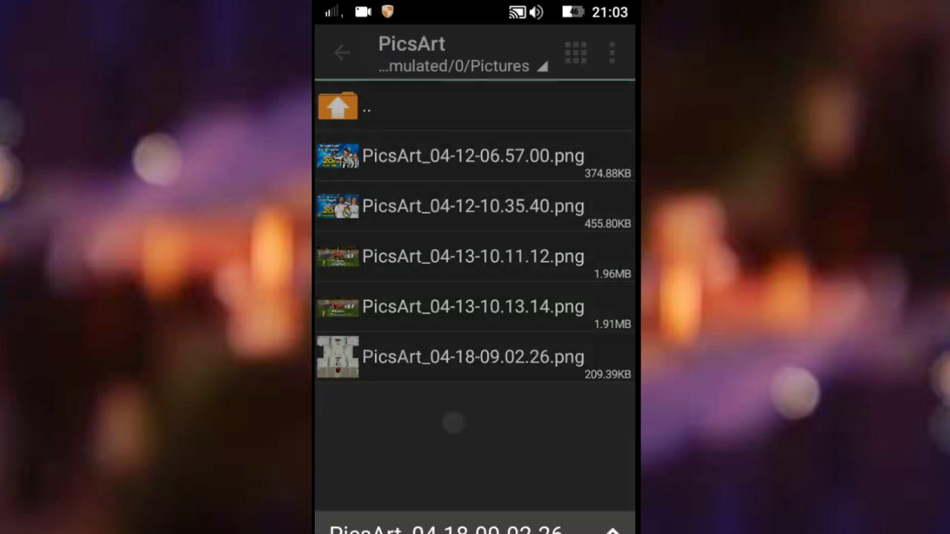
left_click(530, 100)
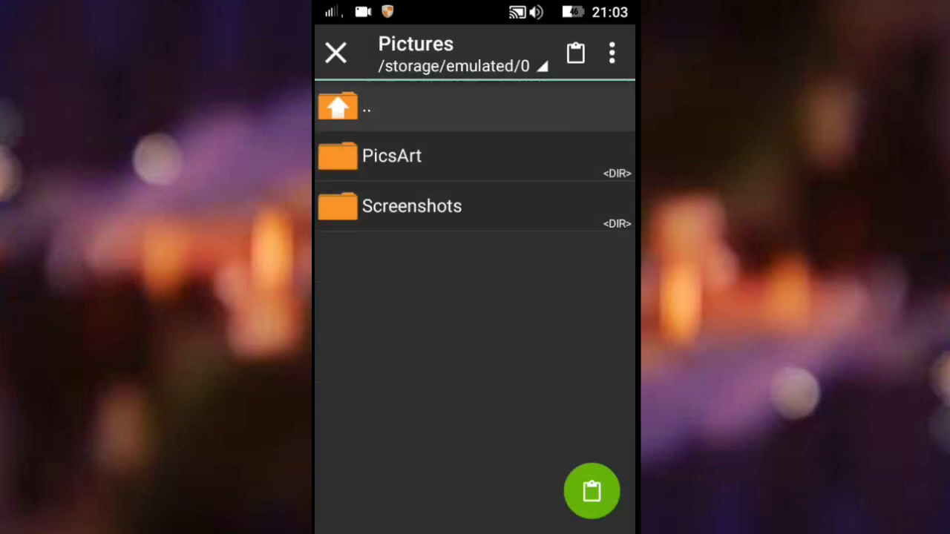
Paste the image into Android/data/com.firsttouchgames.dls3
left_click(475, 106)
left_click(475, 256)
left_click(474, 156)
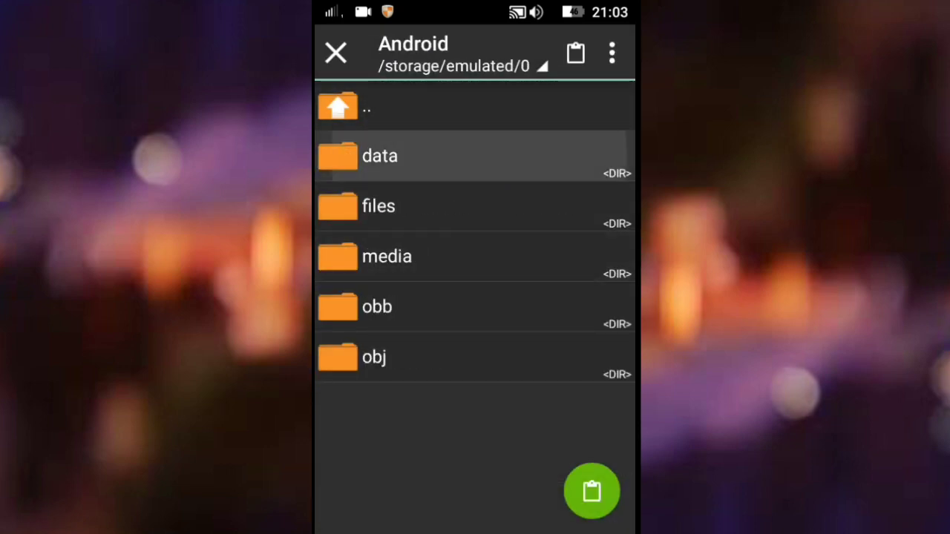
left_click_drag(477, 375, 485, 215)
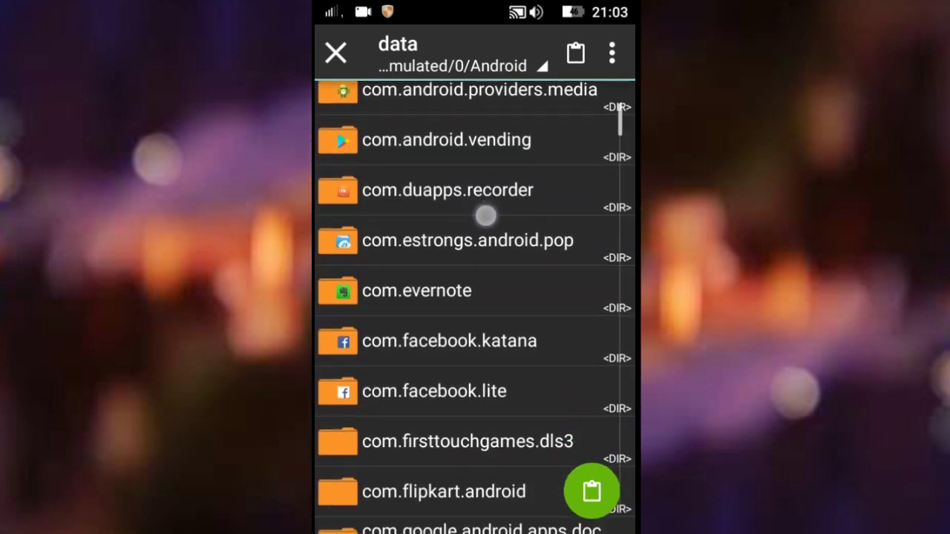
left_click_drag(475, 326, 474, 241)
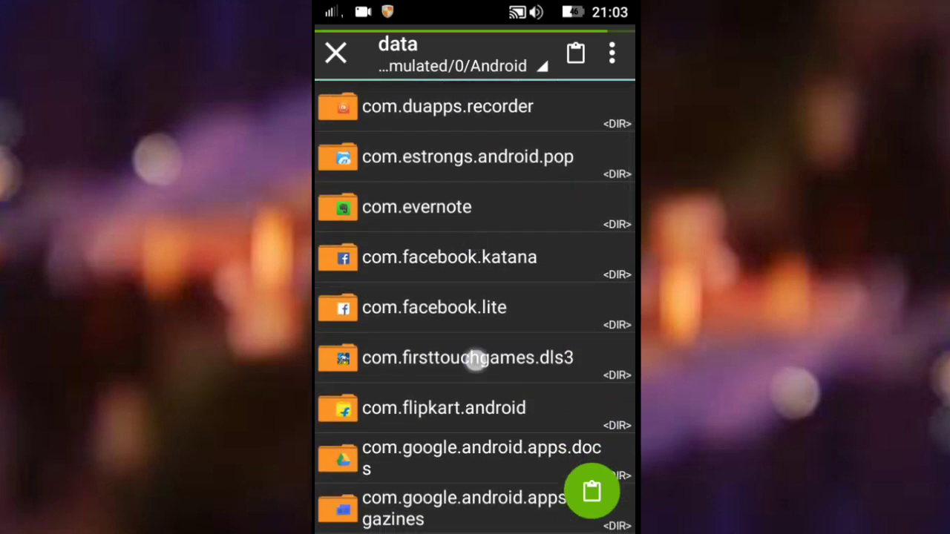
left_click(475, 359)
left_click(591, 490)
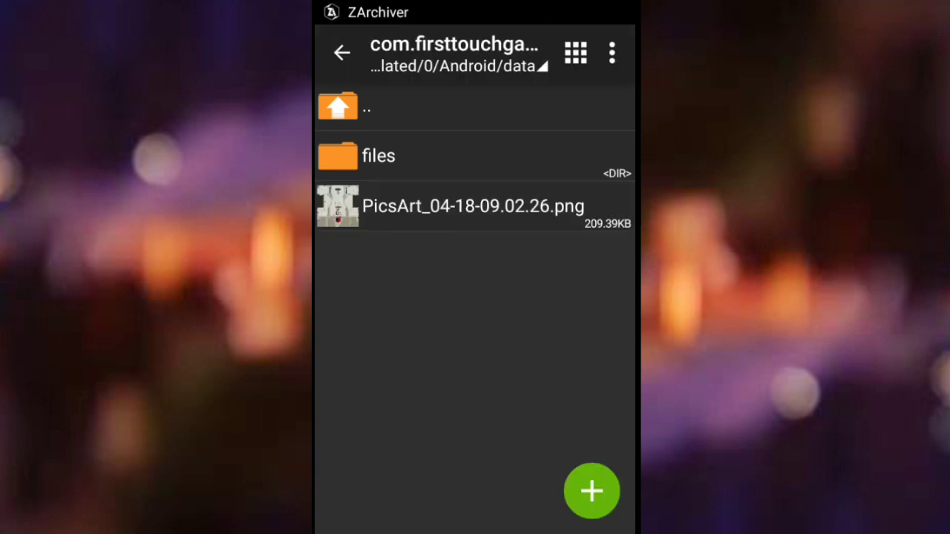
Copy the file name 258_away.png from its Rename dialog in the files folder
left_click(524, 158)
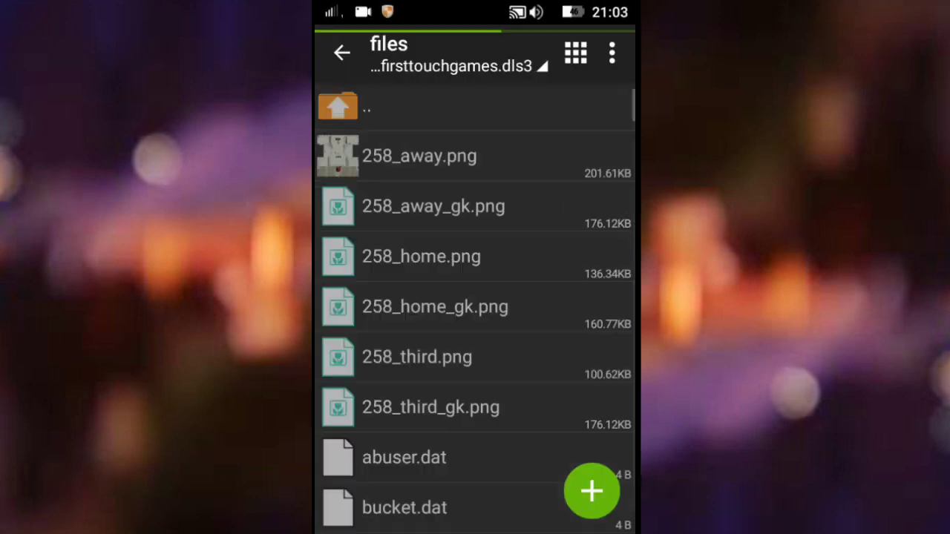
left_click(524, 157)
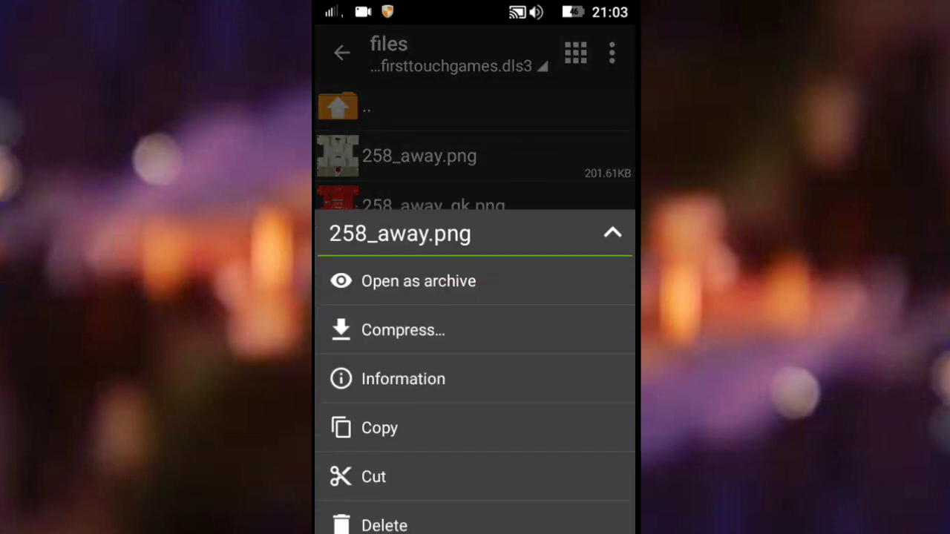
left_click_drag(465, 323, 497, 201)
left_click(475, 460)
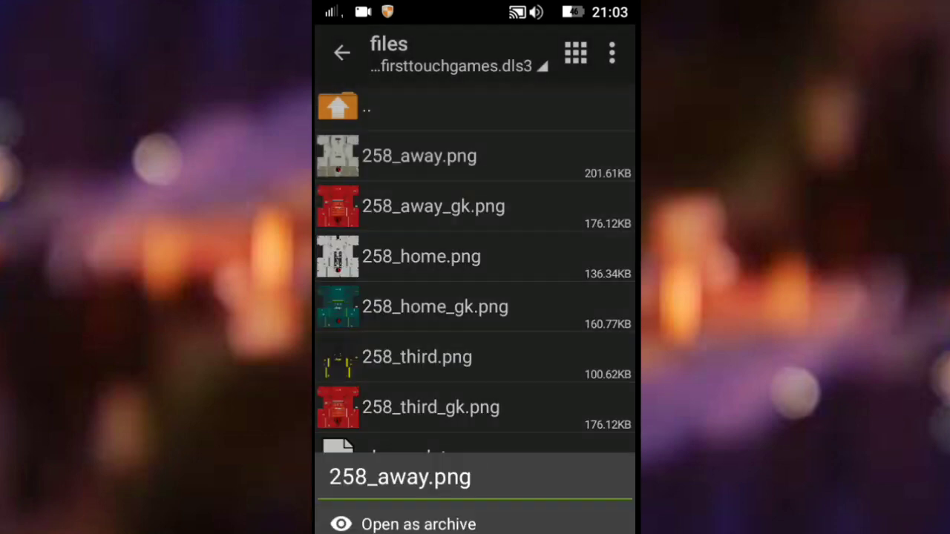
left_click(501, 161)
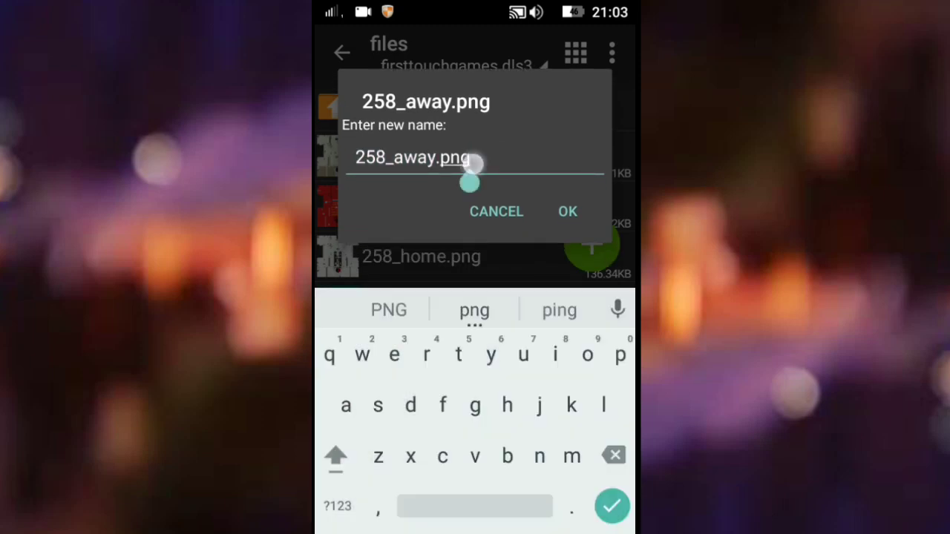
left_click(474, 163)
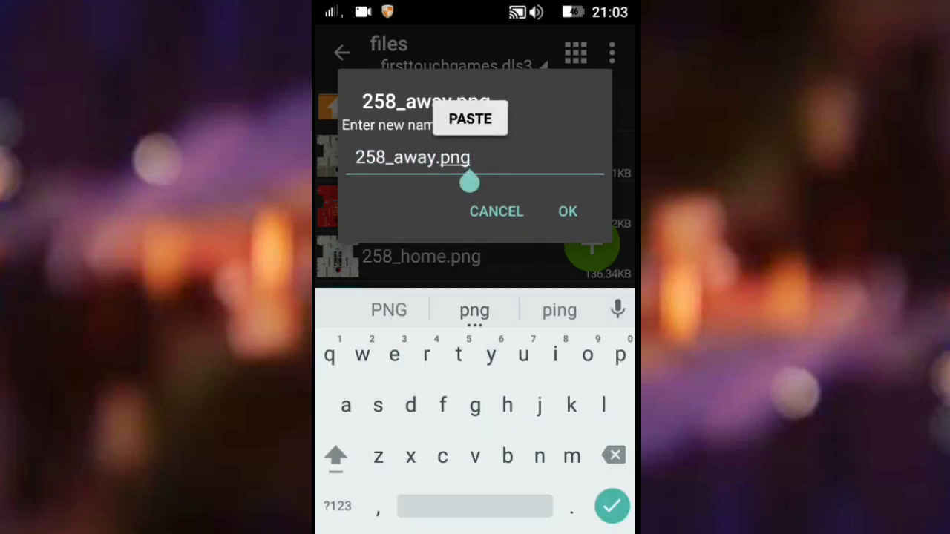
double_click(418, 161)
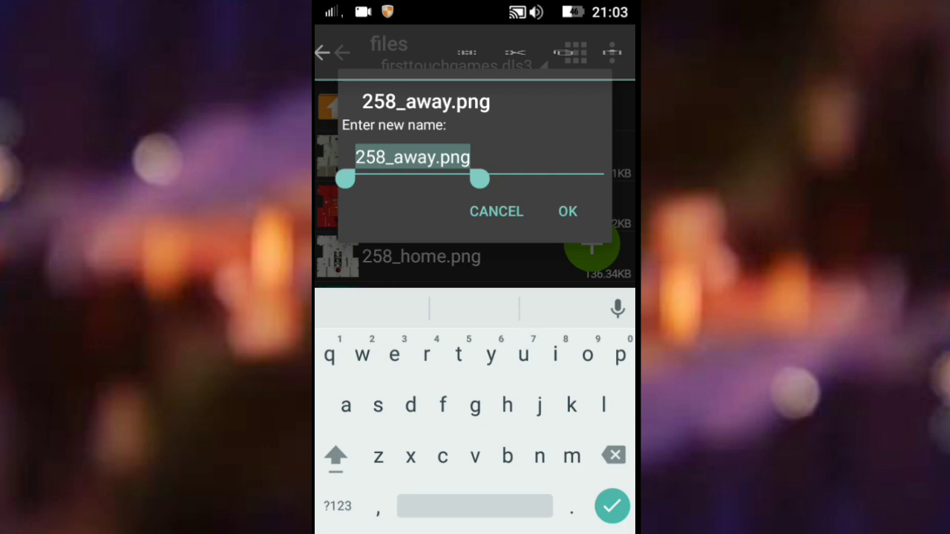
left_click(564, 52)
left_click(564, 223)
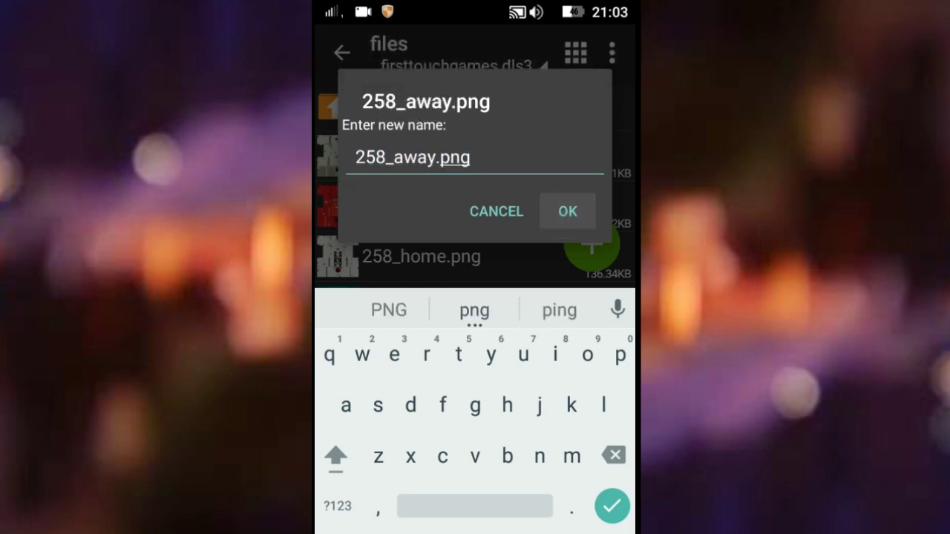
Rename the PicsArt image to 258_away.png and copy it
left_click(505, 106)
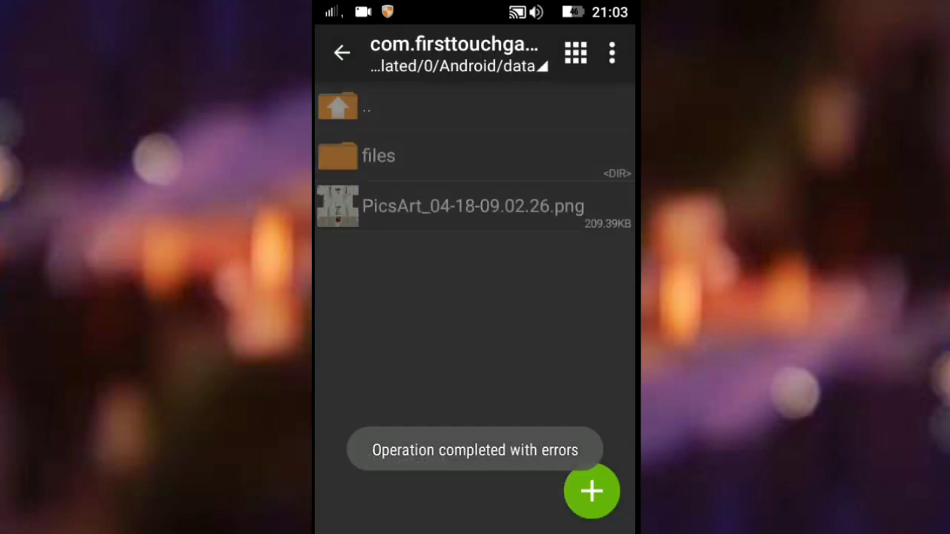
left_click(510, 217)
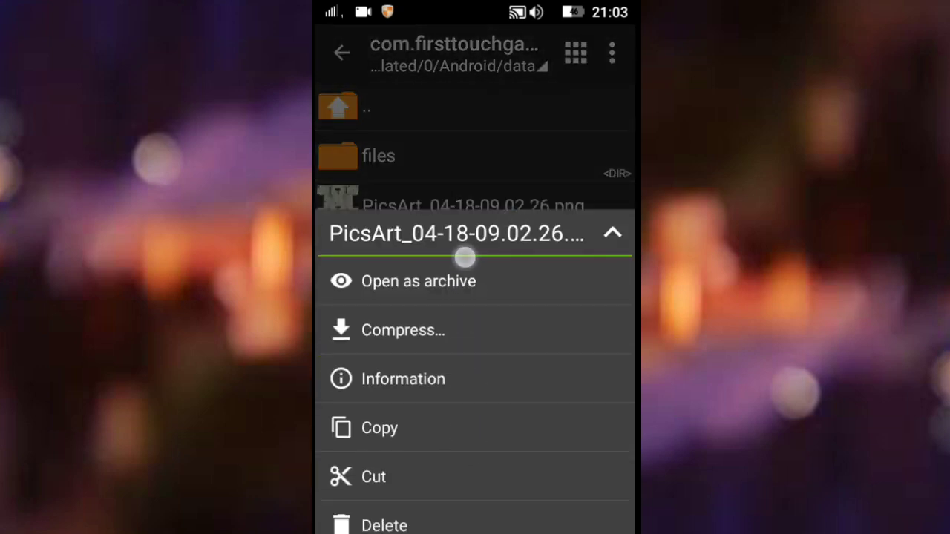
left_click_drag(460, 381, 493, 247)
left_click(466, 466)
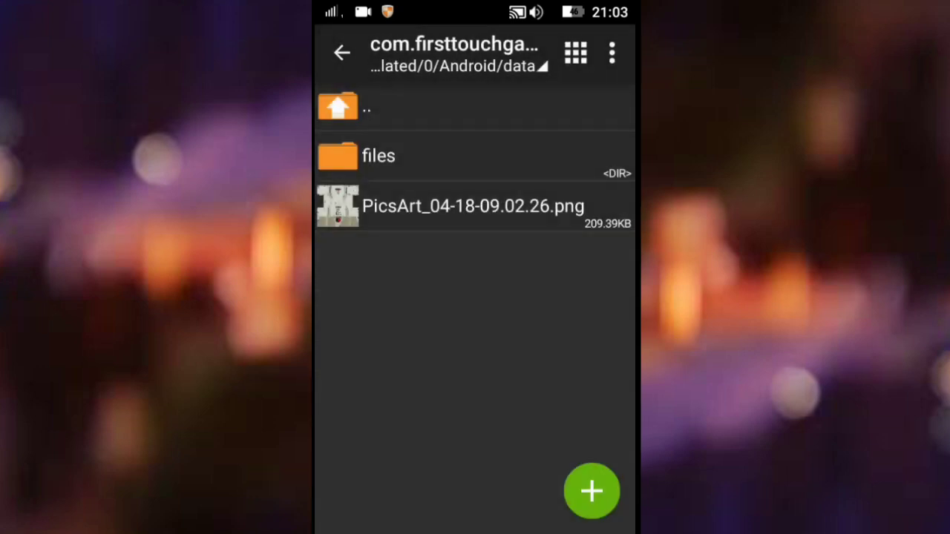
left_click(513, 170)
key("BackSpace")
key("BackSpace")
key("BackSpace")
key("BackSpace")
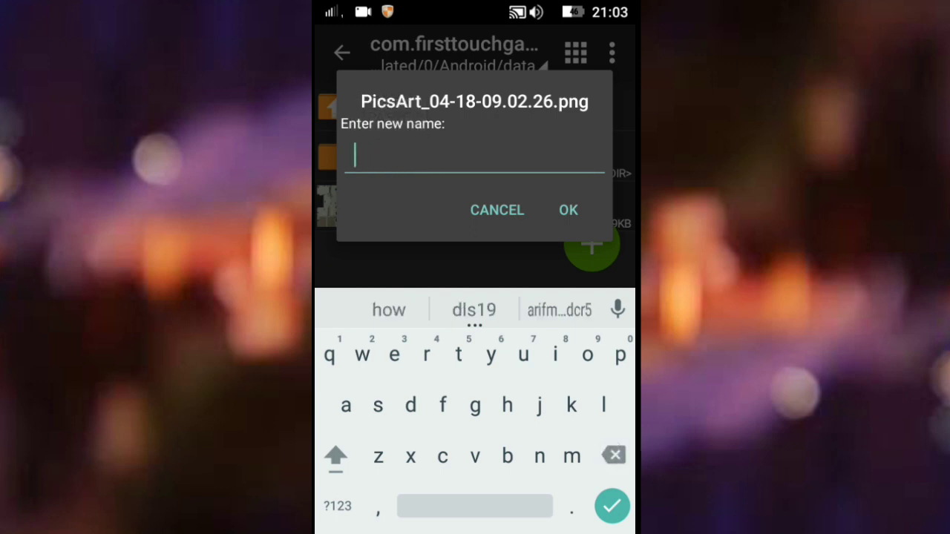
left_click(412, 164)
left_click(382, 124)
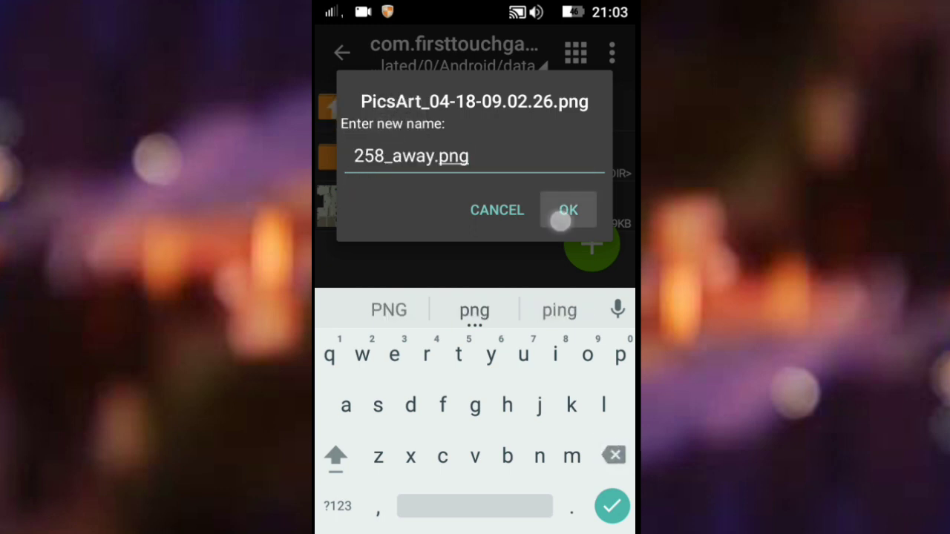
left_click(560, 220)
left_click(504, 212)
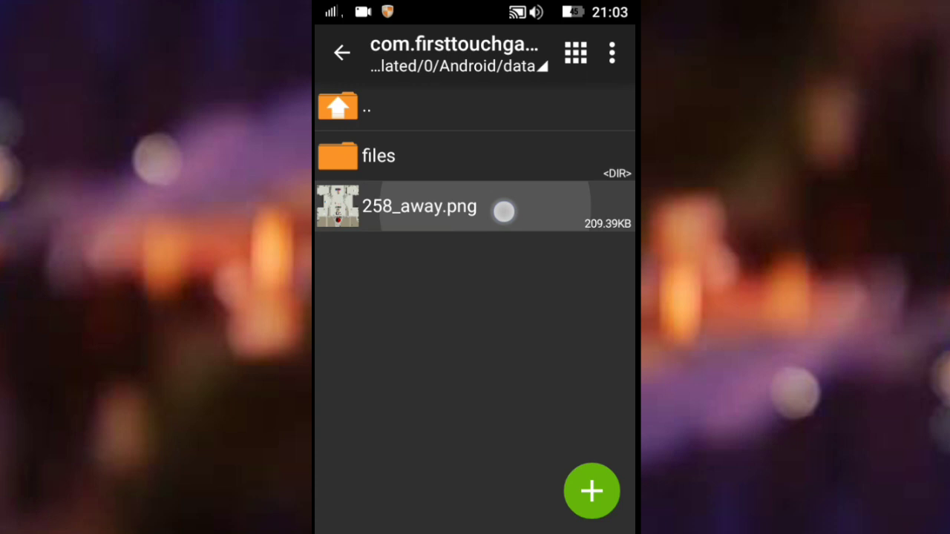
left_click(448, 418)
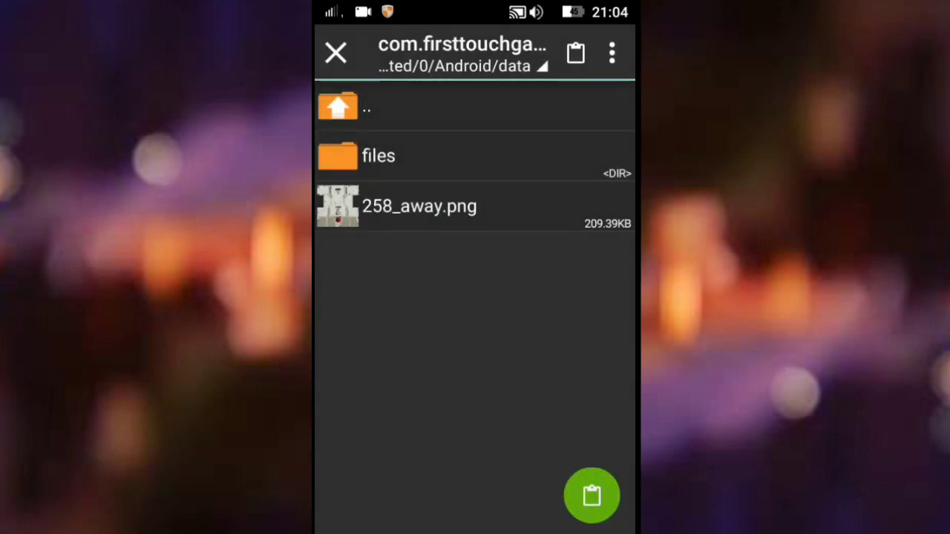
Paste the edited kit into the files folder, replacing the original 258_away.png
left_click(379, 156)
left_click(591, 495)
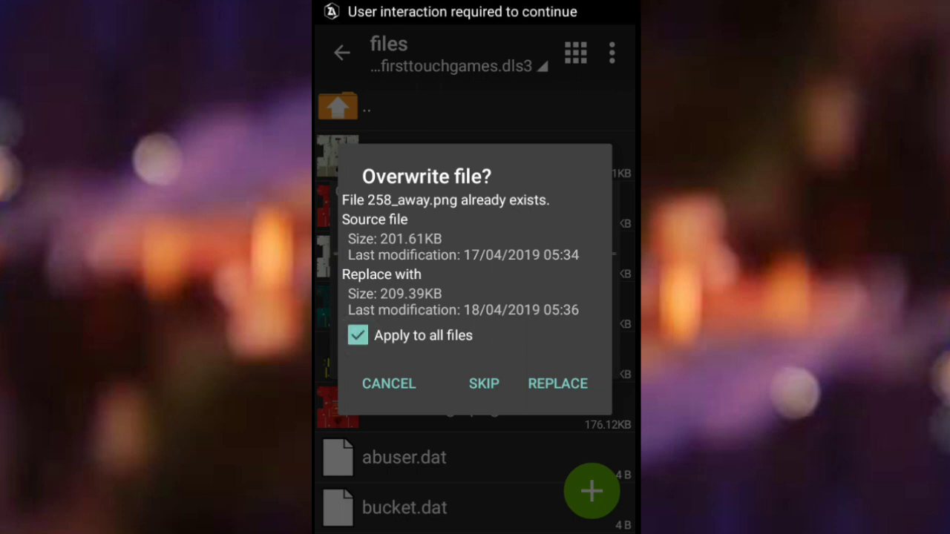
left_click(557, 383)
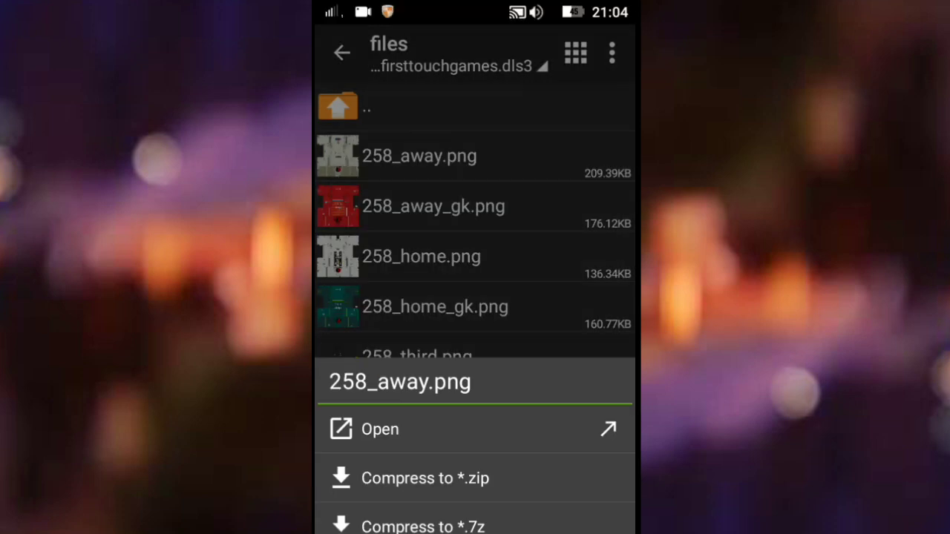
View the new 258_away.png in the image browser to check the Ronaldo sticker
left_click(469, 362)
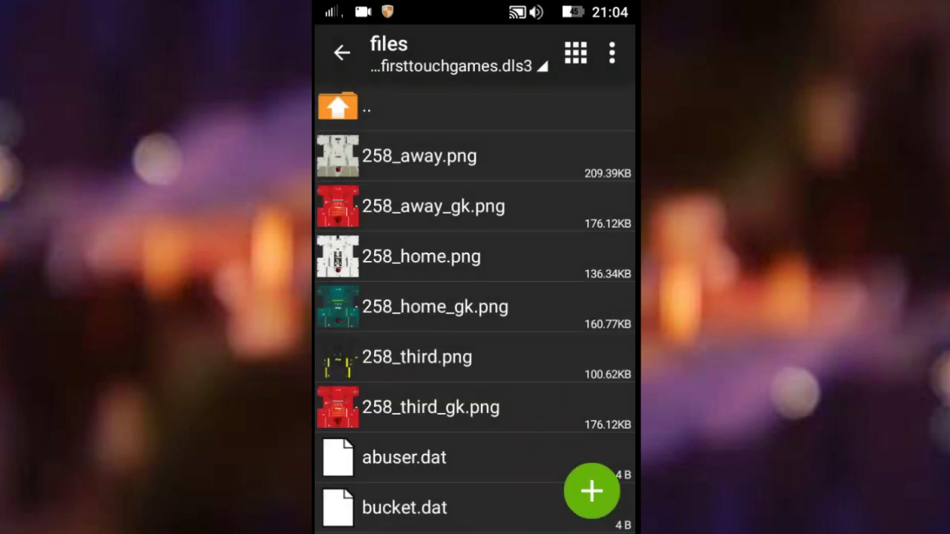
left_click(419, 156)
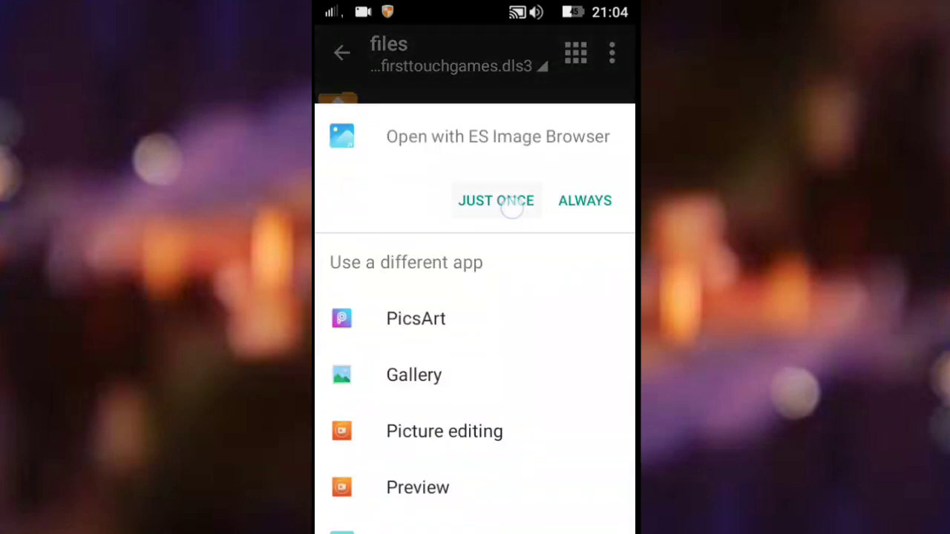
left_click(507, 207)
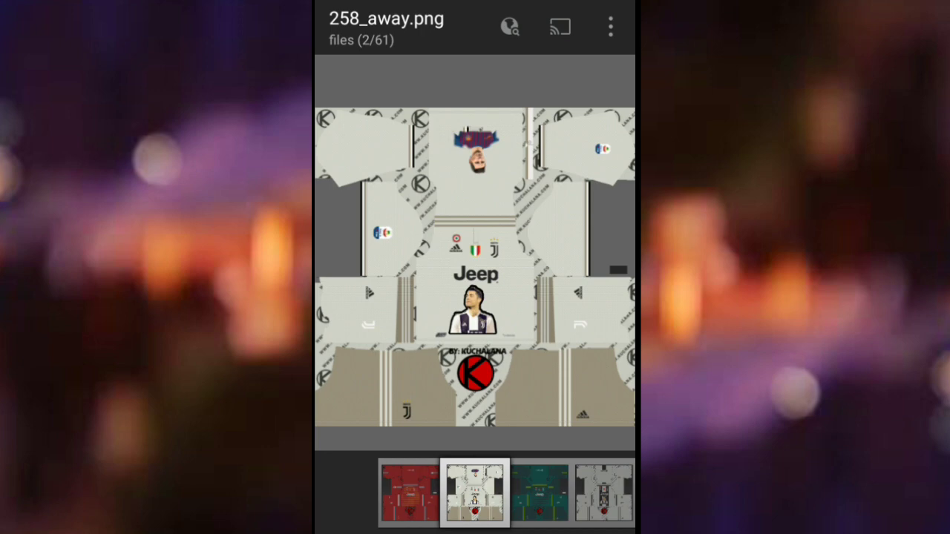
double_click(492, 304)
double_click(475, 307)
key("Escape")
key("Escape")
key("Escape")
key("Escape")
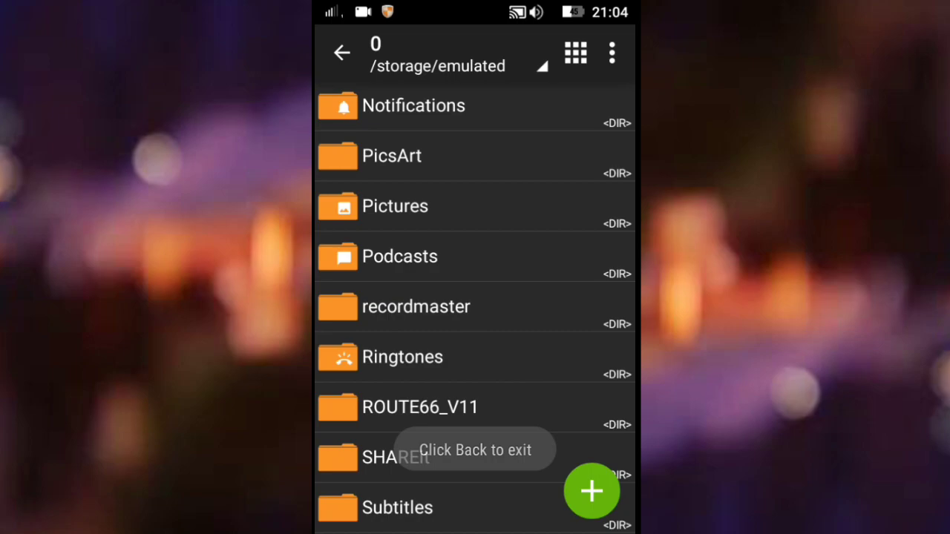
Close ZArchiver, launch Dream League Soccer 2019 and cancel the cloud sync check
key("alt+Tab")
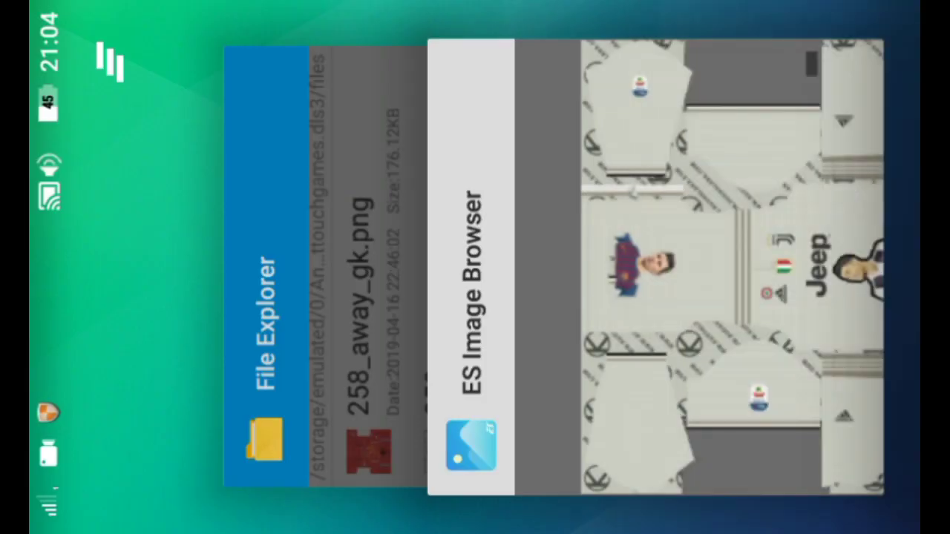
key("super+Return")
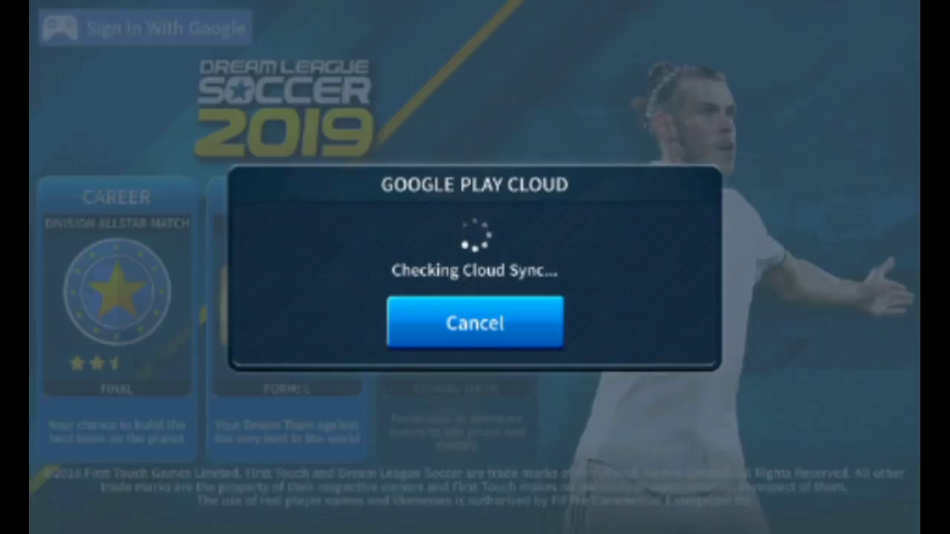
left_click(483, 322)
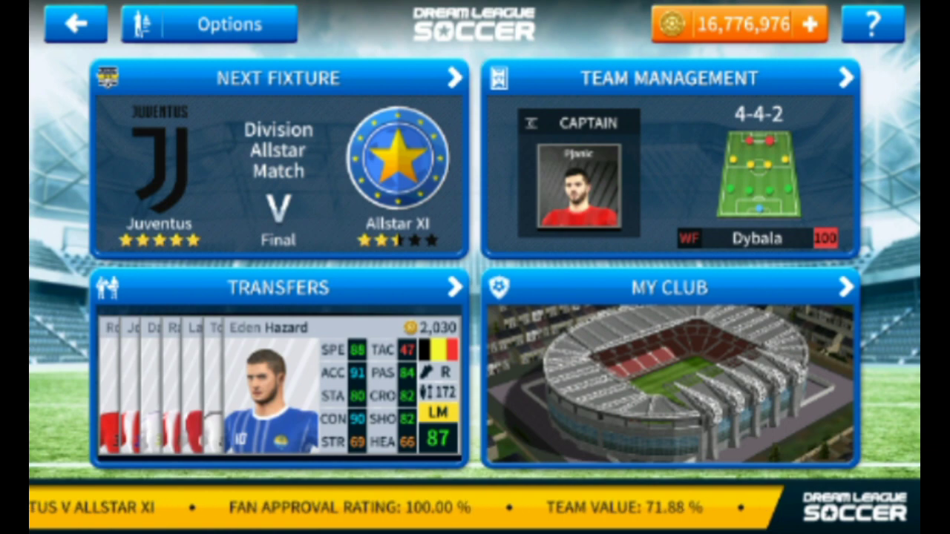
Open My Club's team customisation, glance at the logo editor, and return
left_click(671, 371)
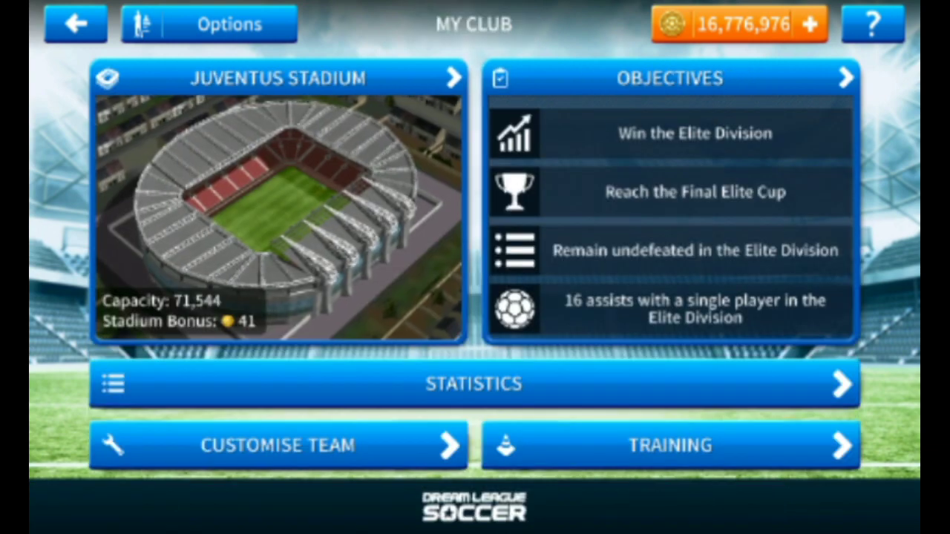
left_click(192, 445)
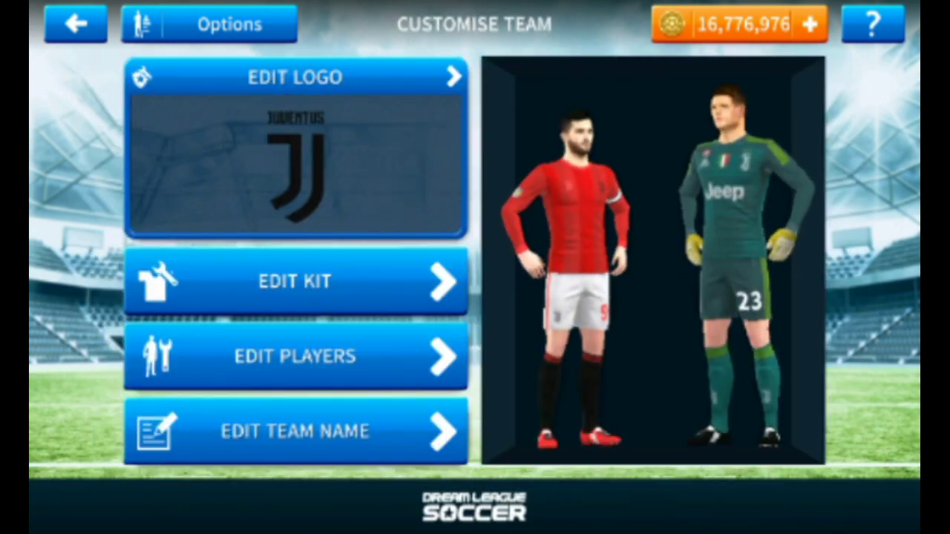
left_click(246, 131)
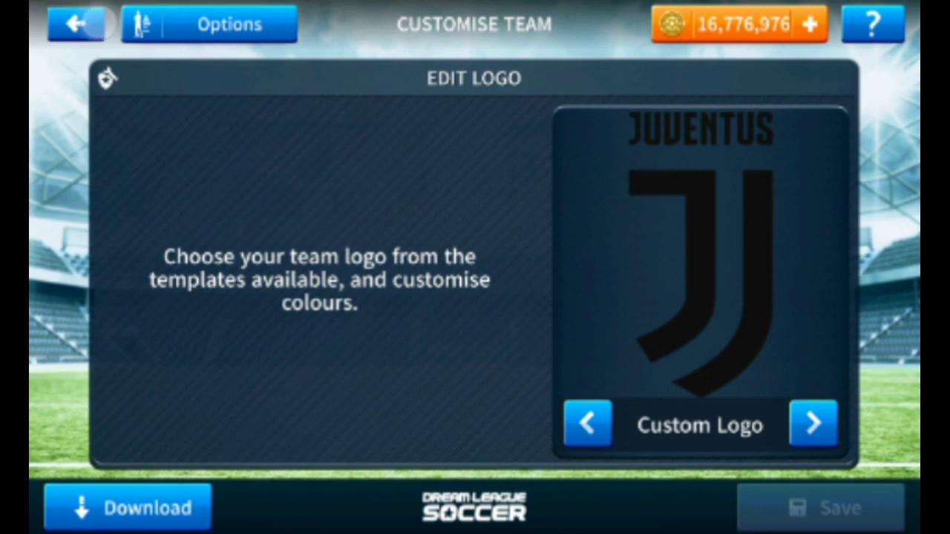
left_click(95, 24)
Preview the Away kit with the Ronaldo shirt in the kit editor, then return to My Club
left_click(213, 268)
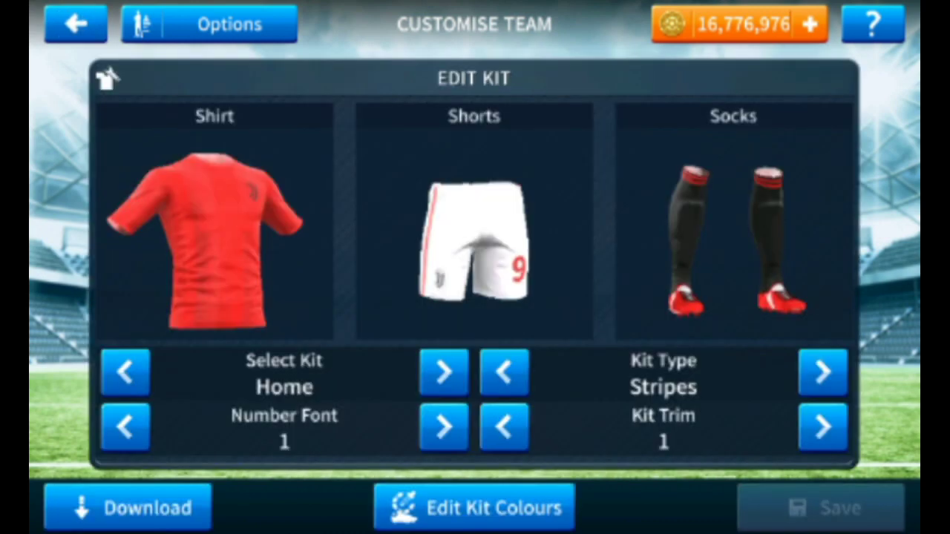
left_click(443, 371)
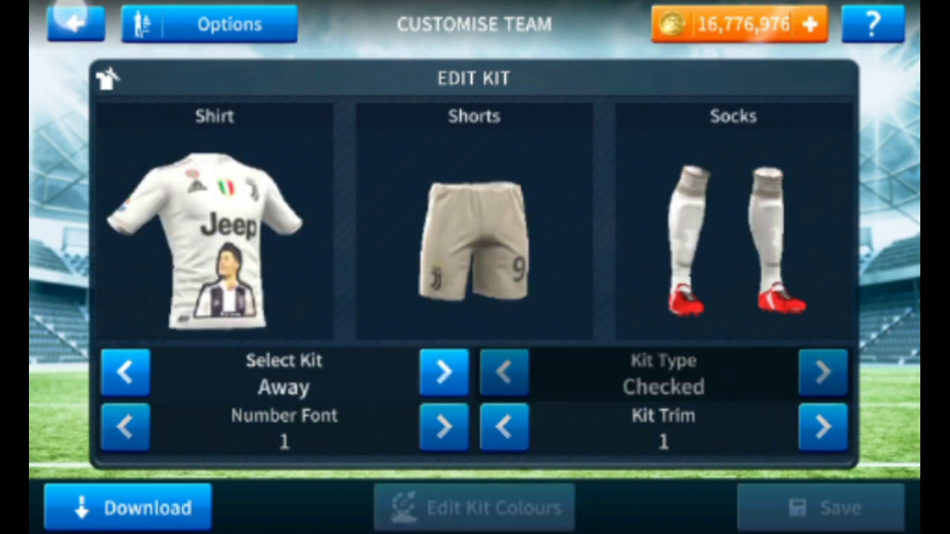
left_click(74, 23)
left_click(74, 24)
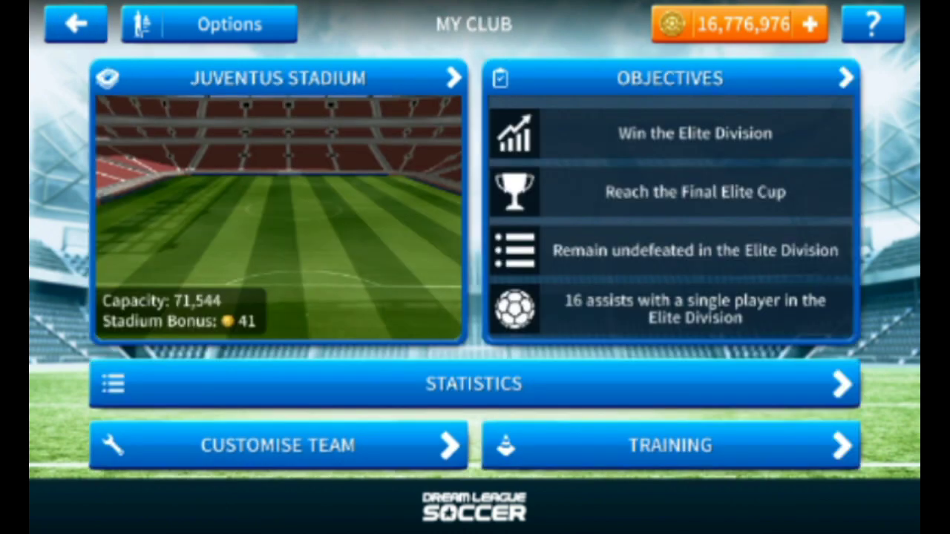
Put Juventus in the Away kit against Allstar XI and kick off the match
left_click(75, 24)
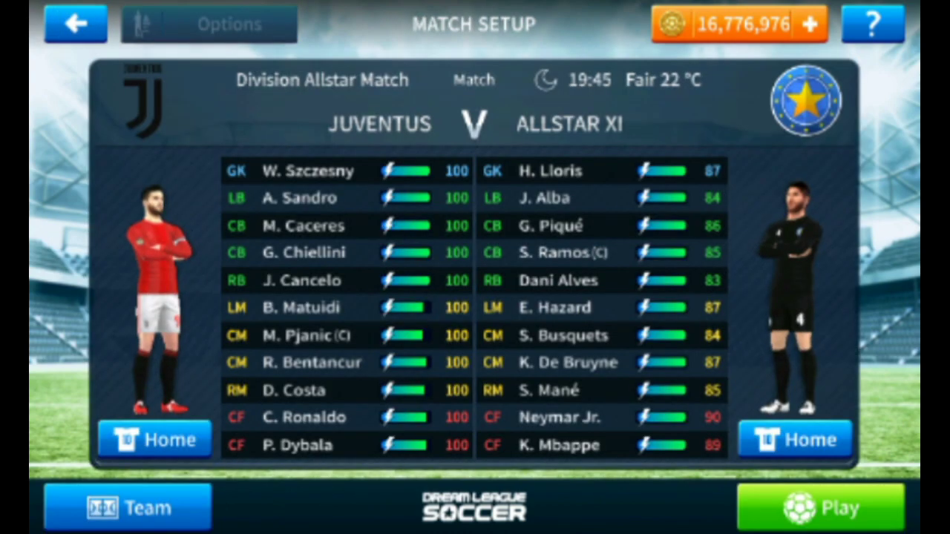
left_click(138, 439)
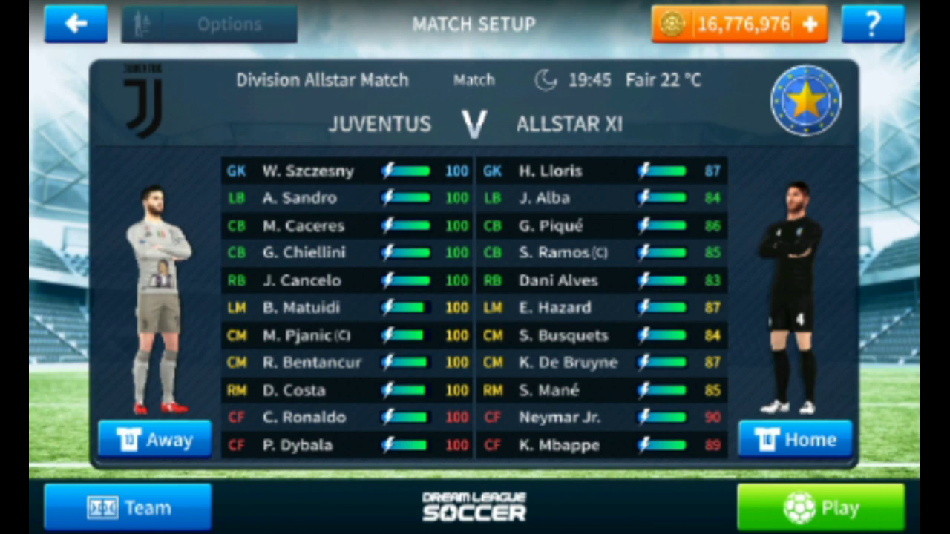
left_click(165, 317)
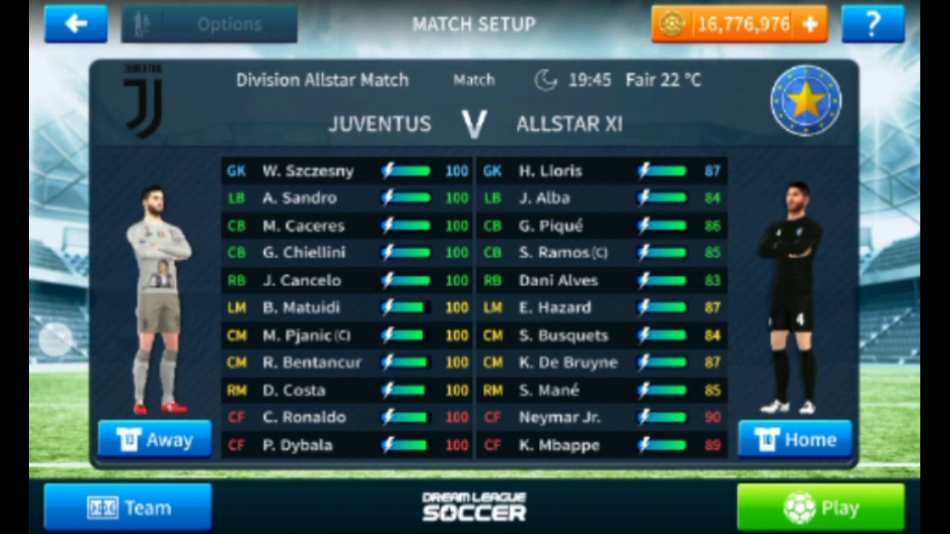
left_click(820, 508)
left_click_drag(836, 37, 830, 130)
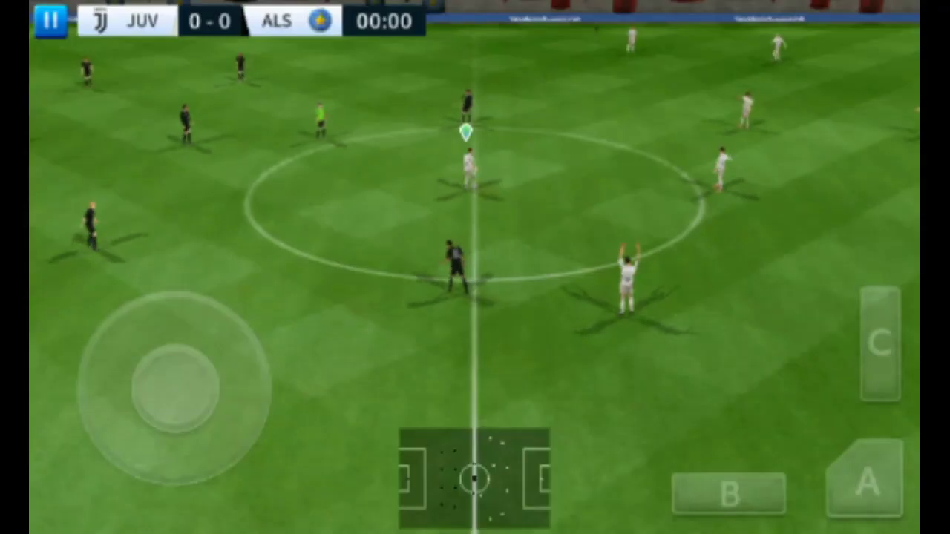
Play the opening move, then pause at 0-0 and start the instant replay
left_click_drag(186, 394, 267, 386)
left_click(691, 483)
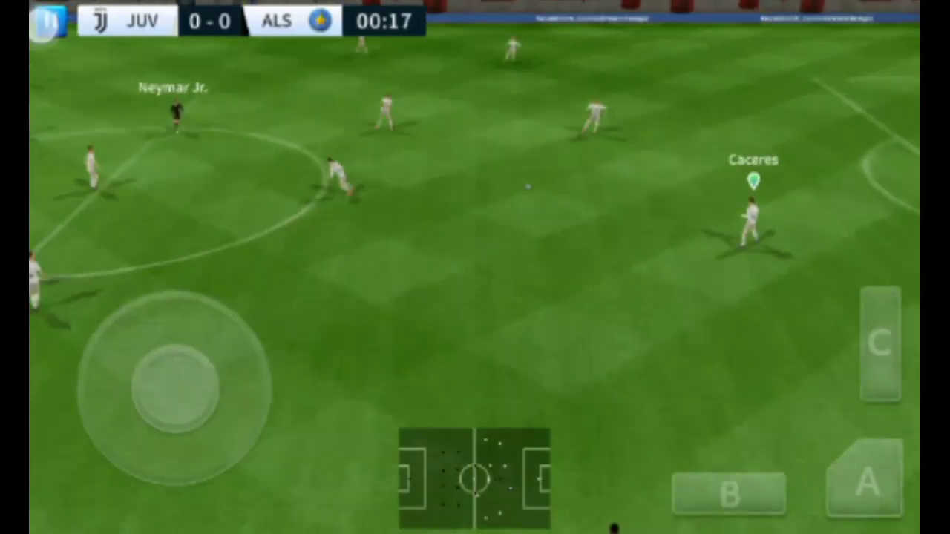
left_click(51, 21)
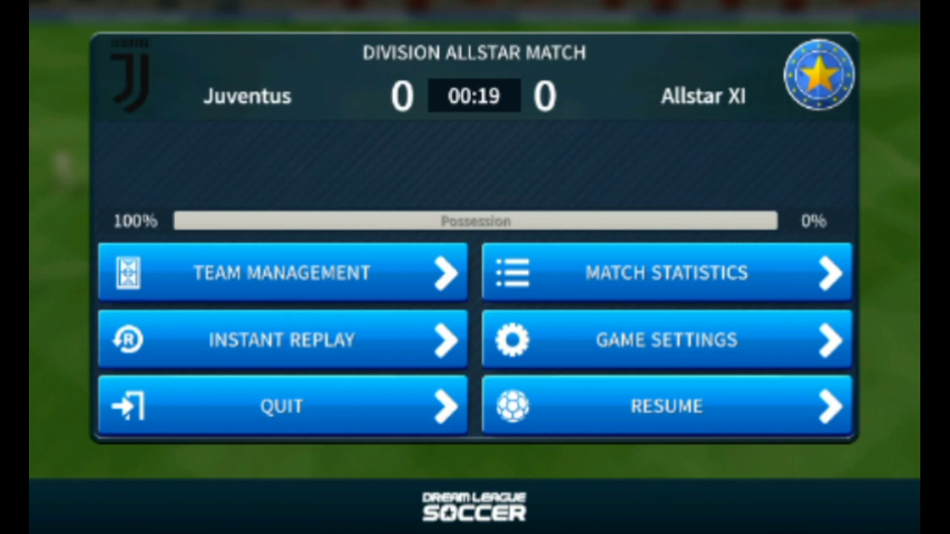
left_click_drag(813, 37, 824, 111)
left_click(172, 338)
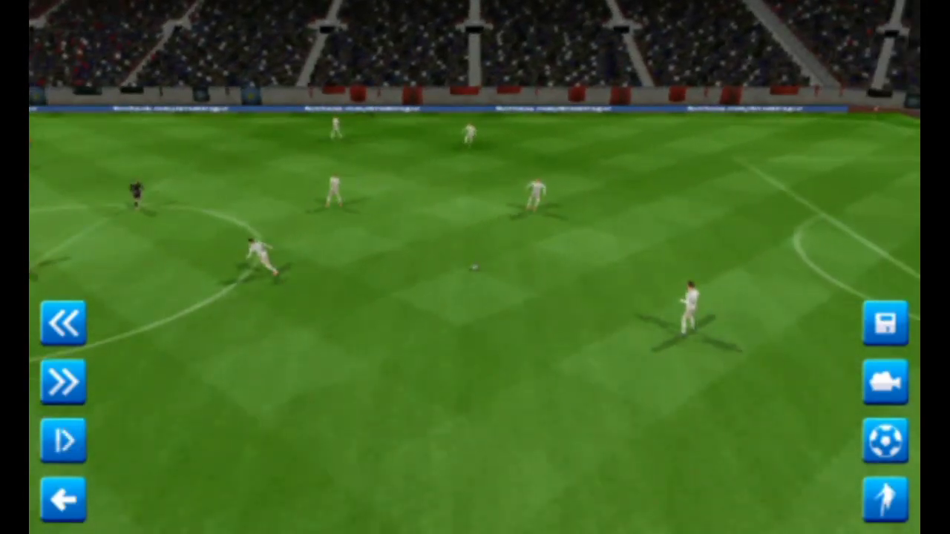
Focus the replay on Dybala and orbit the camera to view his Ronaldo-sticker shirt
left_click(872, 502)
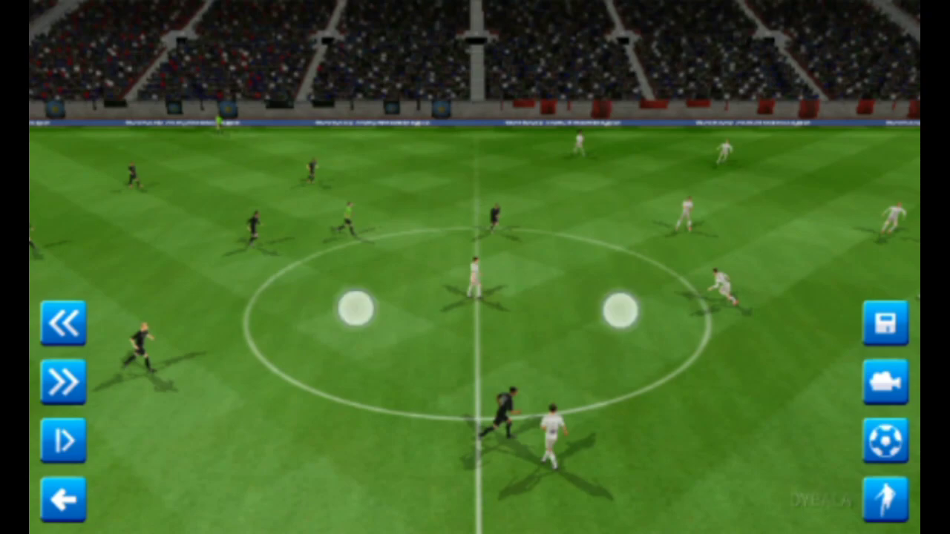
scroll(486, 307, "up", 5)
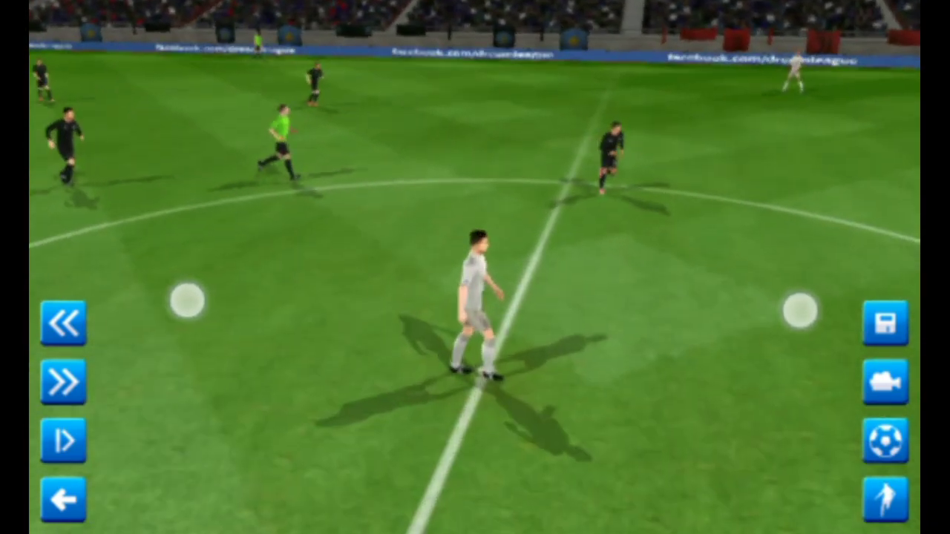
mouse_move(800, 310)
left_mouse_down()
mouse_move(725, 320)
mouse_move(826, 322)
mouse_move(763, 282)
mouse_move(783, 340)
left_mouse_up()
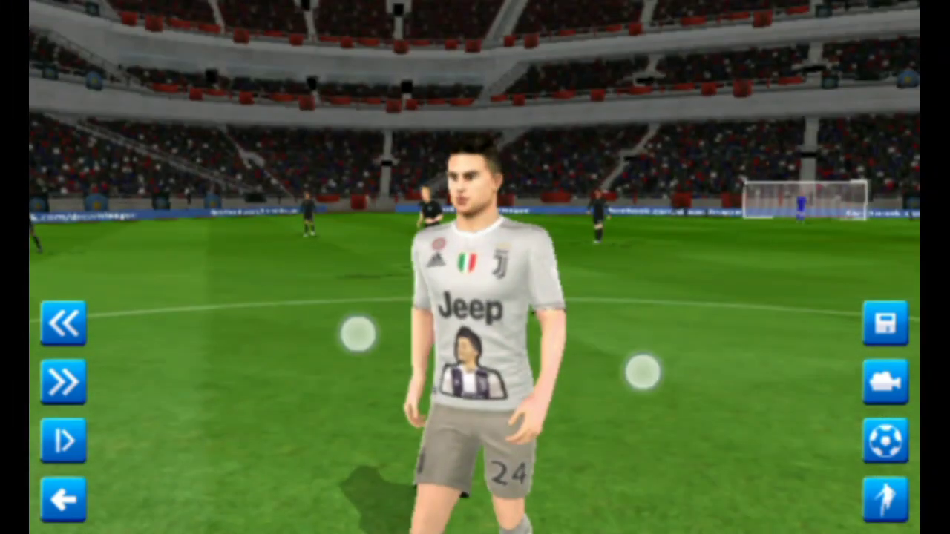
scroll(498, 353, "up", 5)
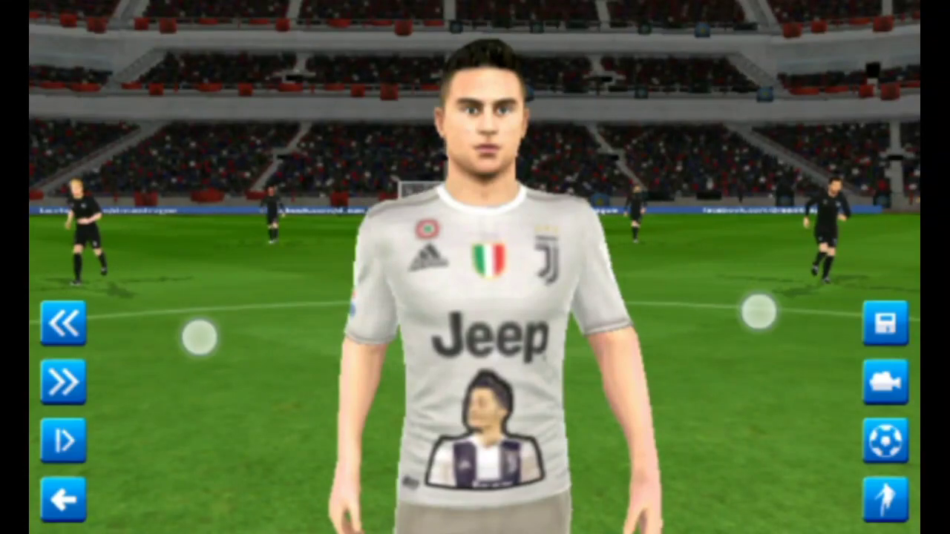
scroll(475, 323, "down", 5)
scroll(460, 331, "up", 3)
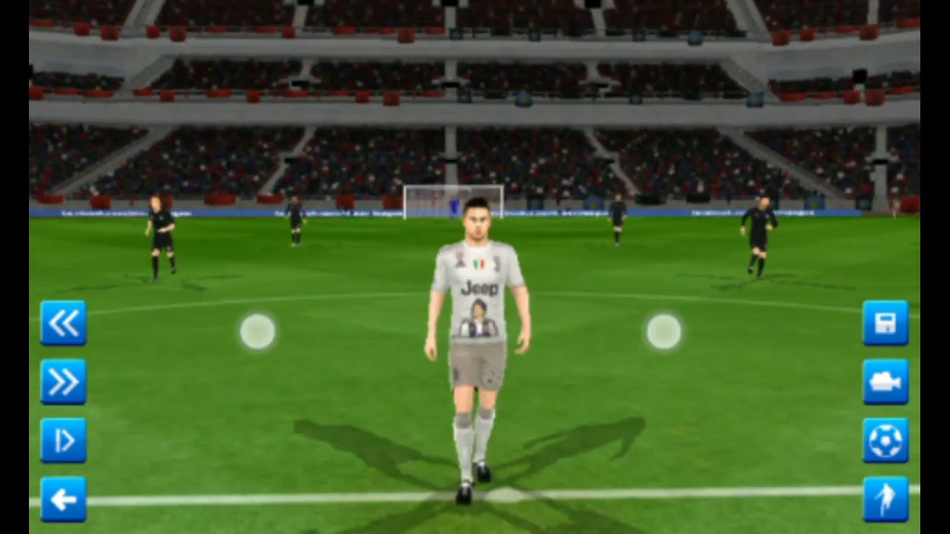
scroll(460, 330, "up", 3)
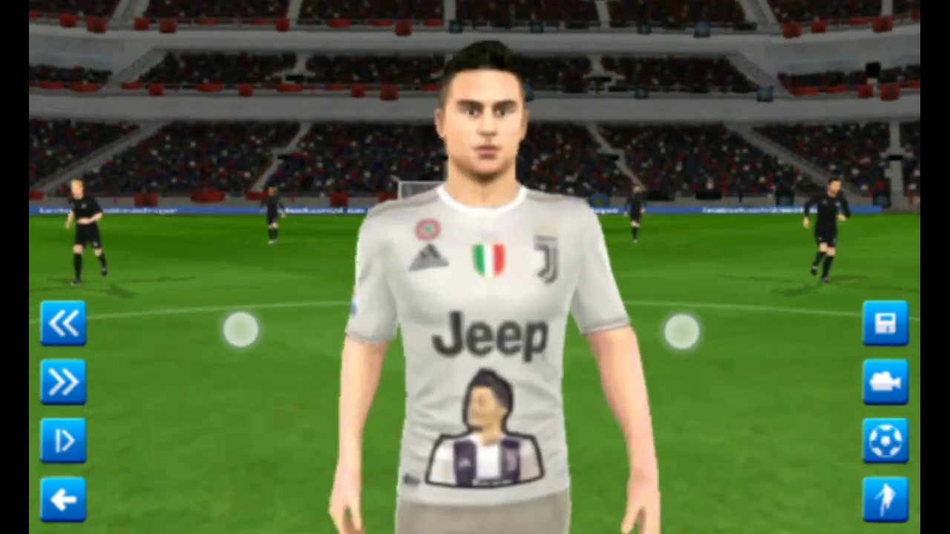
mouse_move(680, 328)
left_mouse_down()
mouse_move(752, 328)
mouse_move(624, 348)
left_mouse_up()
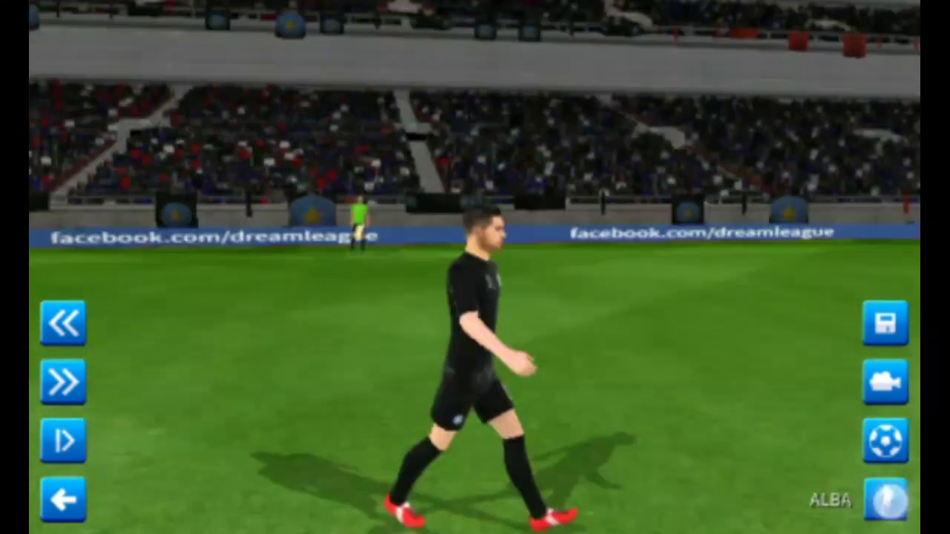
Cycle the replay focus through players to Sandro and orbit behind him
left_click(885, 499)
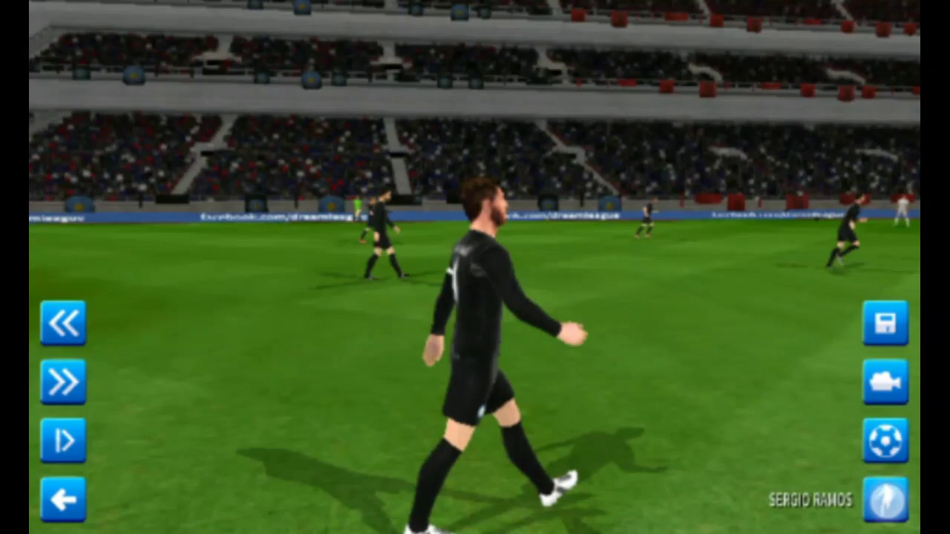
left_click(885, 499)
left_click(885, 499)
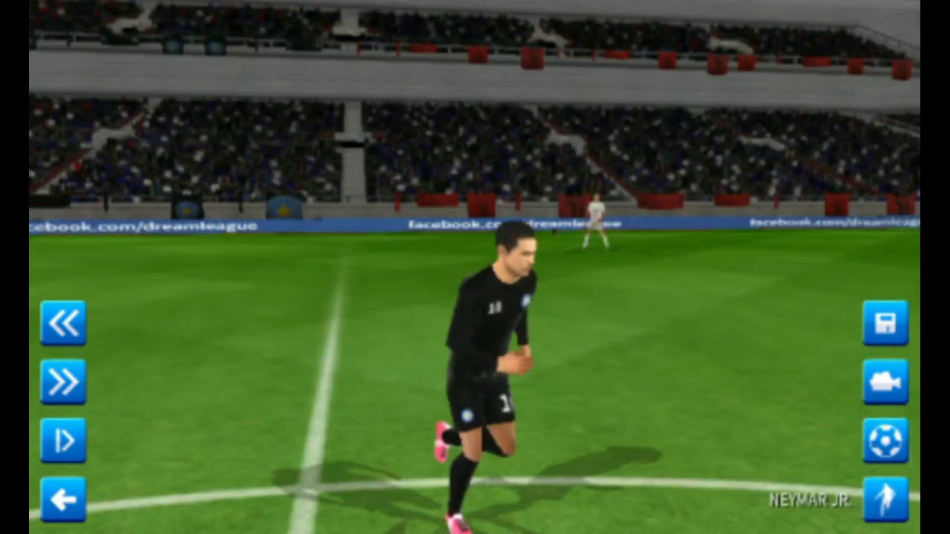
left_click(885, 499)
left_click(885, 499)
mouse_move(744, 333)
left_mouse_down()
mouse_move(834, 313)
mouse_move(746, 312)
mouse_move(846, 314)
mouse_move(764, 373)
mouse_move(687, 354)
mouse_move(742, 354)
left_mouse_up()
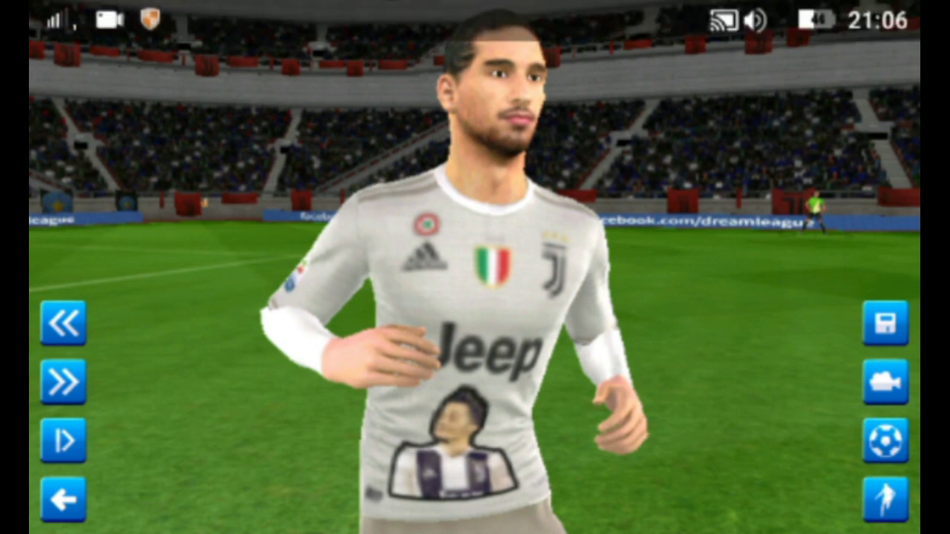
left_click_drag(749, 157, 814, 22)
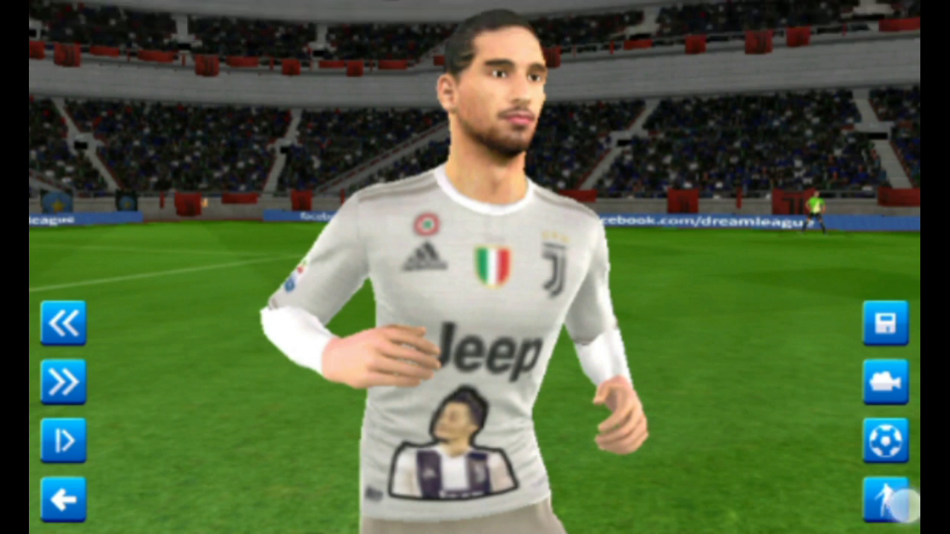
Check Chiellini's and Ronaldo's shirt fronts, then return to the pause menu
left_click(900, 505)
mouse_move(653, 327)
left_mouse_down()
mouse_move(492, 346)
mouse_move(675, 282)
mouse_move(553, 307)
left_mouse_up()
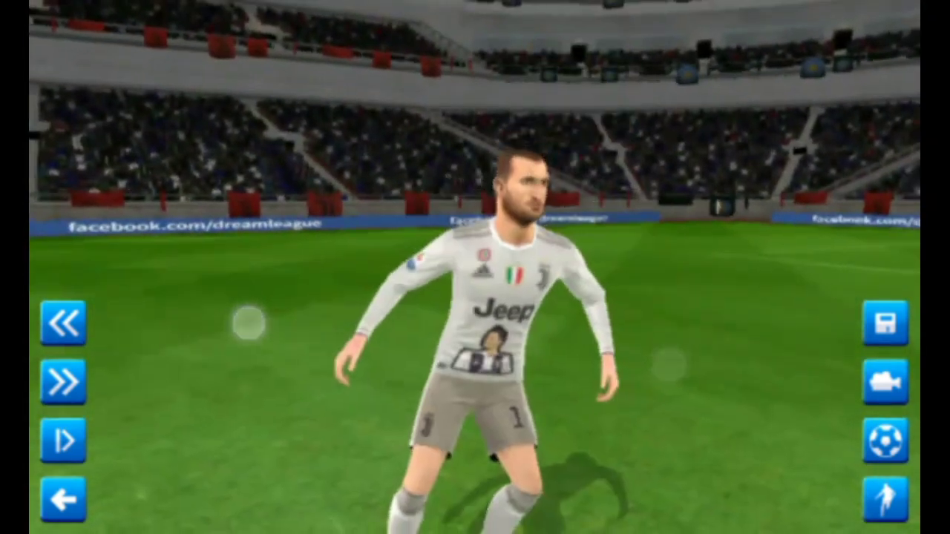
left_click(885, 499)
left_click(885, 499)
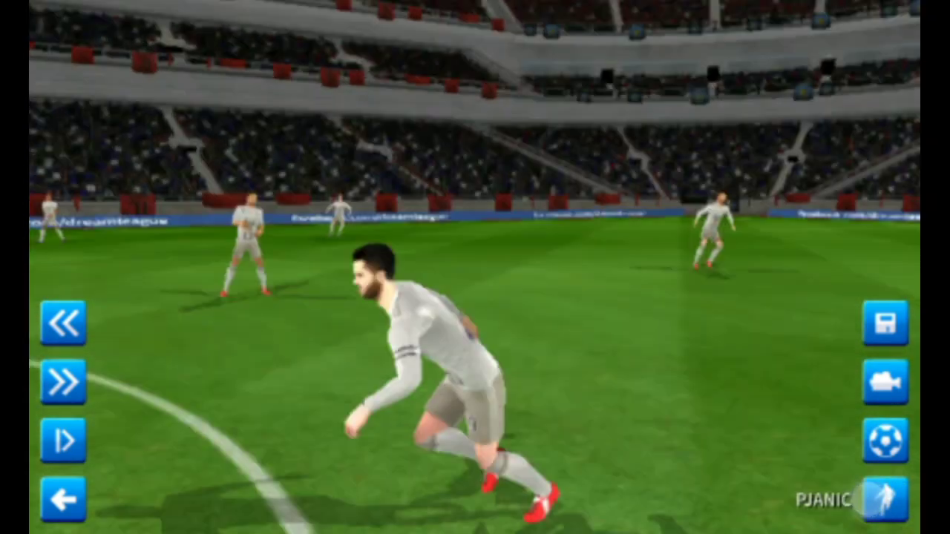
left_click(885, 499)
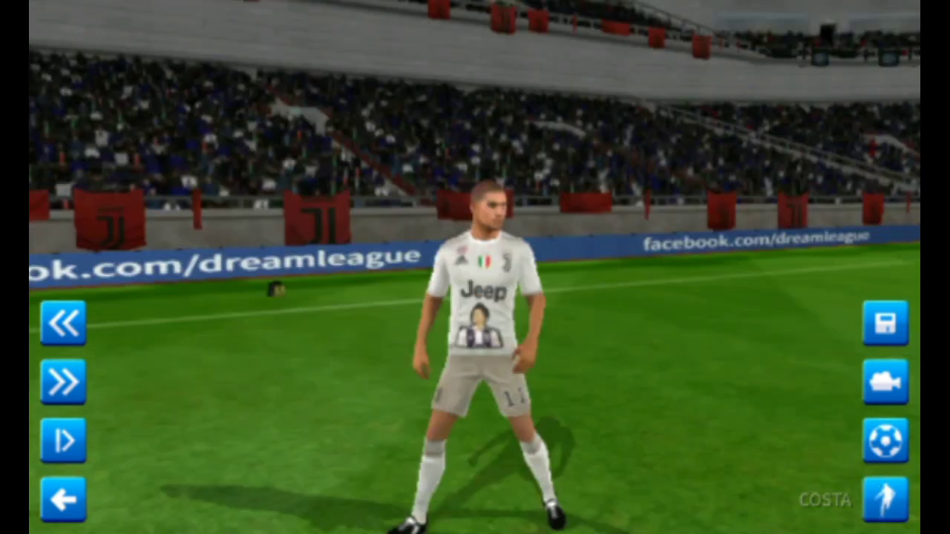
left_click(885, 498)
scroll(497, 356, "up", 3)
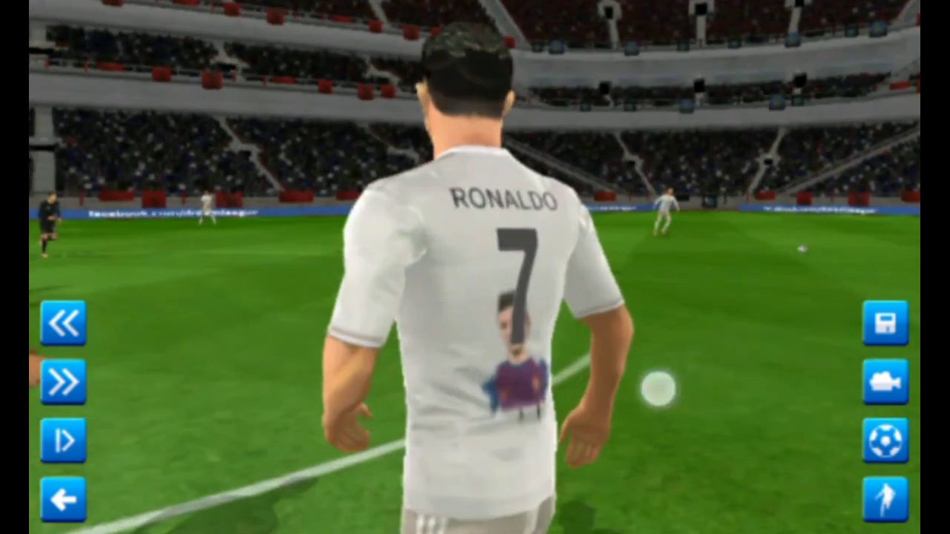
left_click_drag(658, 389, 556, 393)
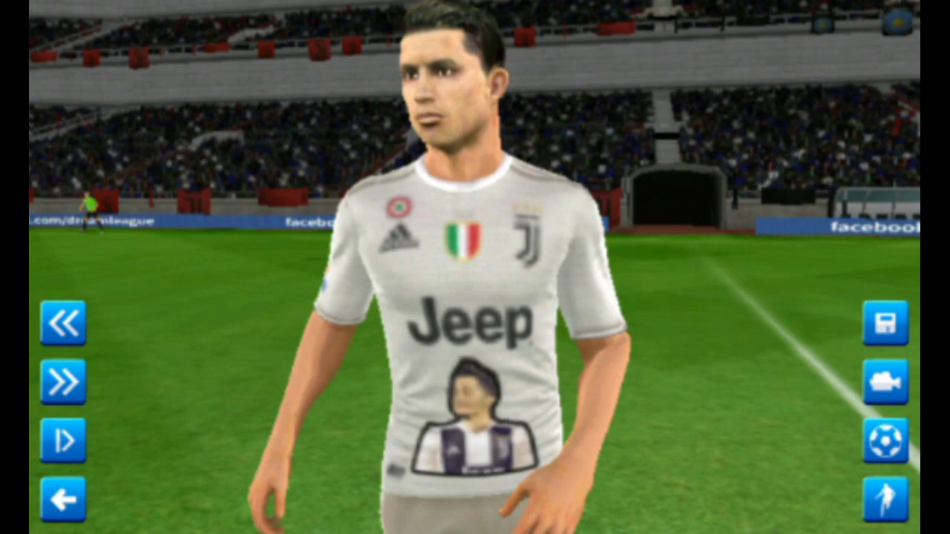
left_click(63, 499)
Resume the Juventus–Allstar XI match and keep playing with the joystick and B button
left_click_drag(784, 7, 773, 177)
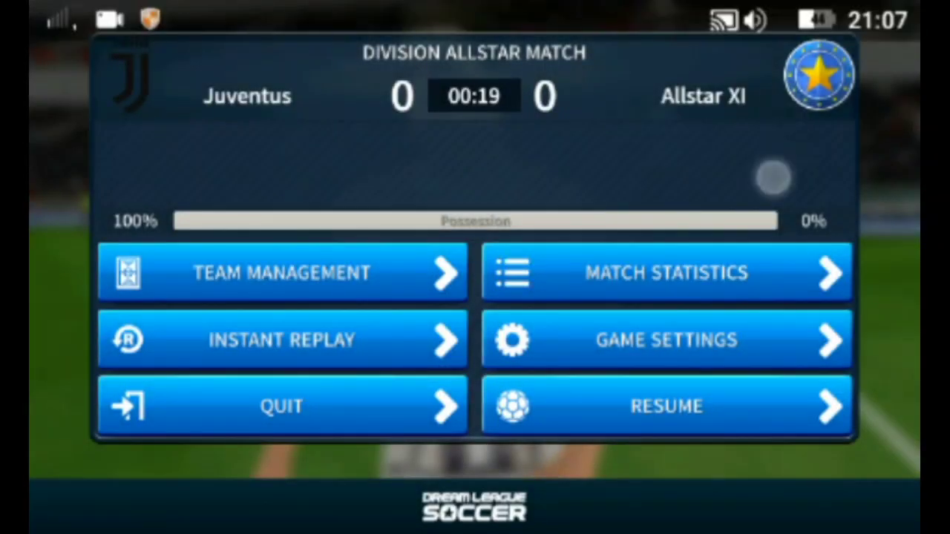
left_click(666, 406)
left_click(712, 515)
mouse_move(175, 386)
left_mouse_down()
mouse_move(110, 407)
mouse_move(127, 473)
left_mouse_up()
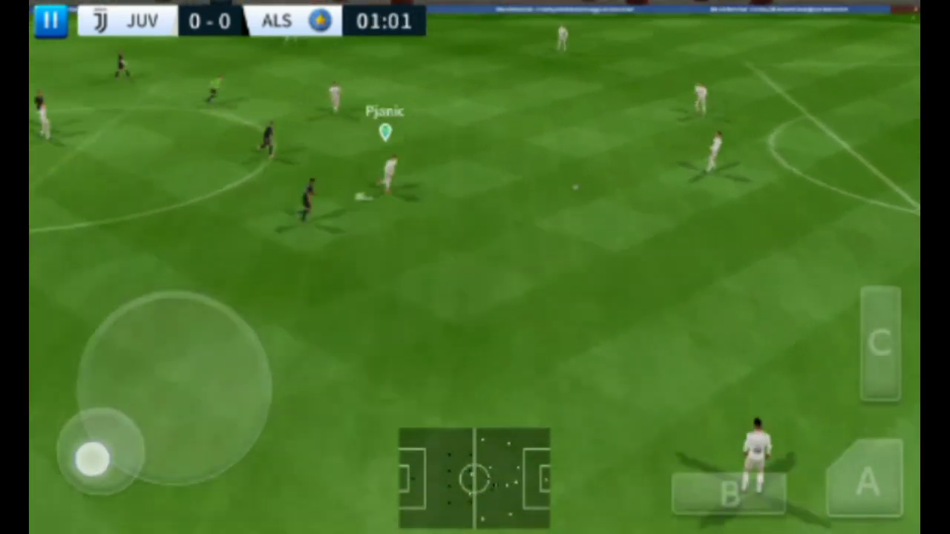
left_click(746, 499)
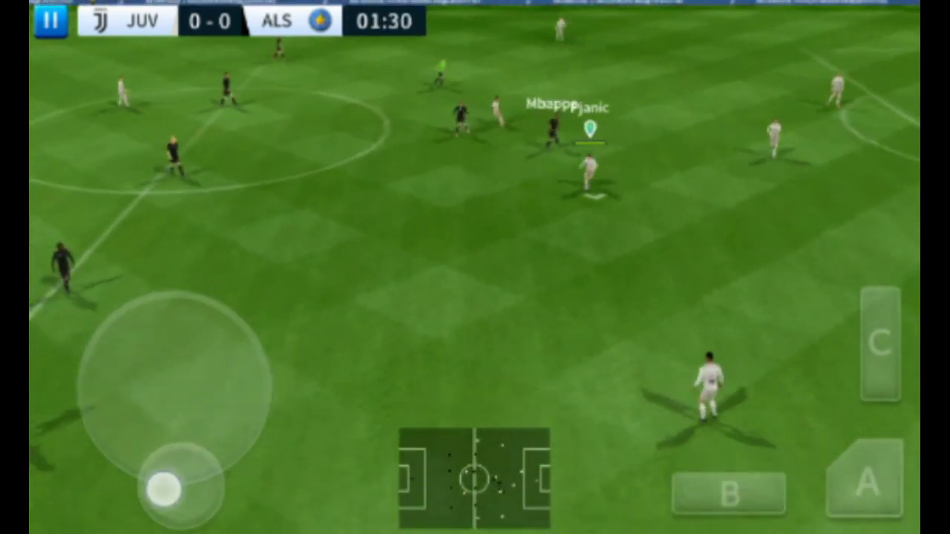